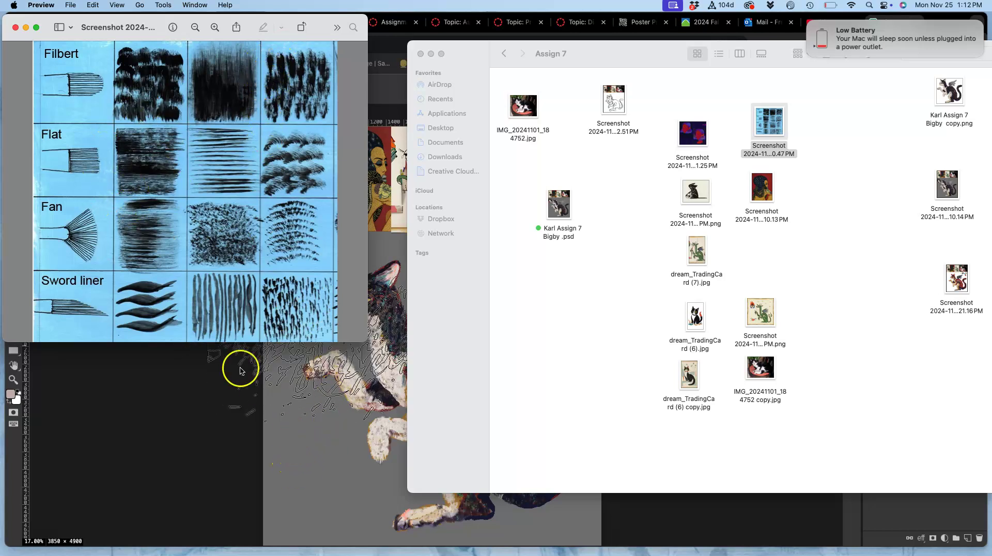
Close the brush-stroke reference image, switch to Photopea, and set the brush's roundness jitter to 92% and size to 220 px
{"action": "left_click", "coordinate": [14, 26]}
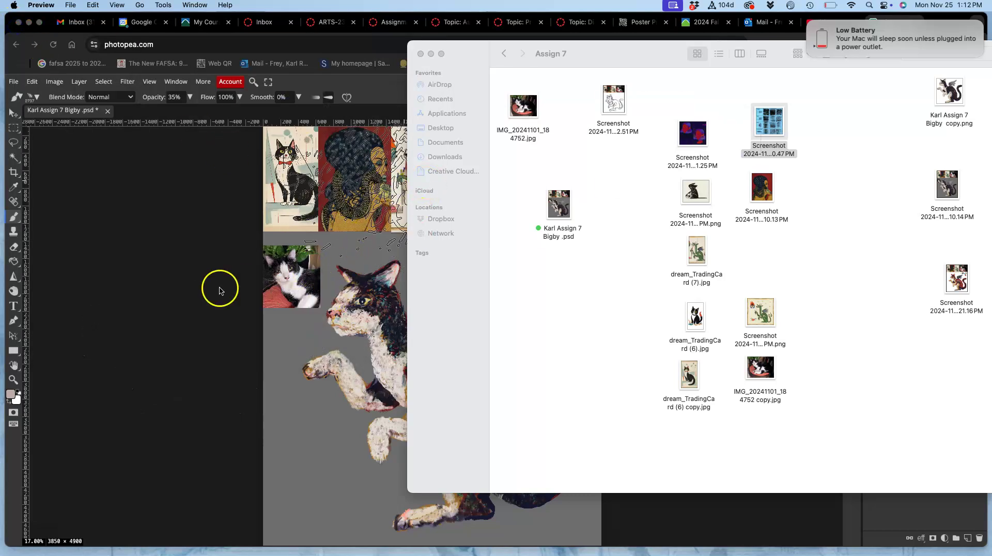
{"action": "left_click", "coordinate": [140, 305]}
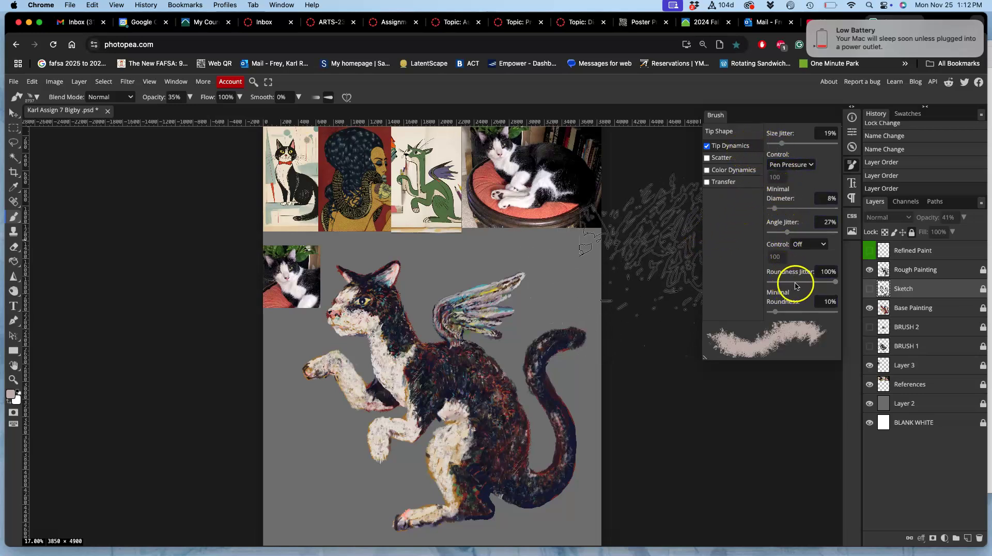
{"action": "left_click", "coordinate": [831, 283]}
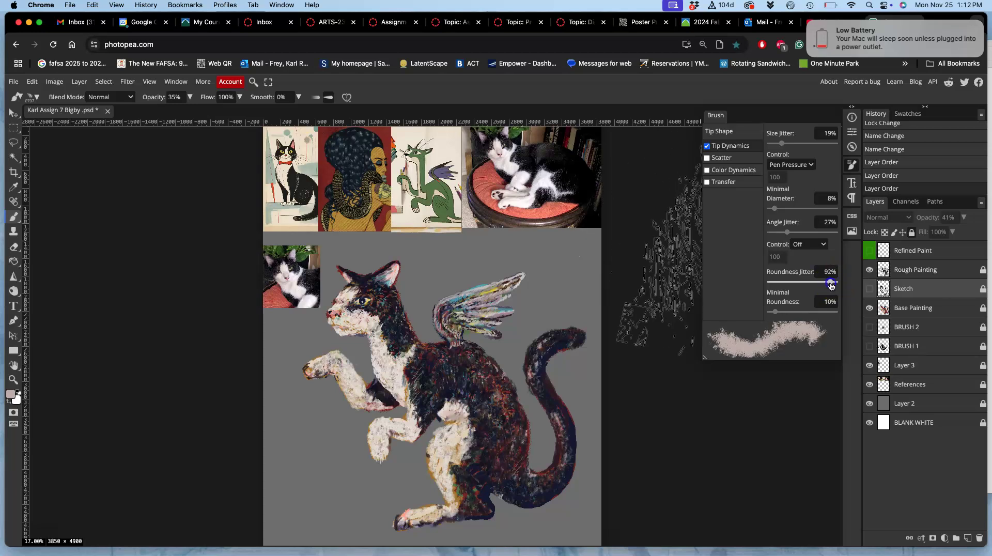
{"action": "left_click", "coordinate": [33, 98]}
{"action": "left_click_drag", "start_coordinate": [111, 126], "coordinate": [120, 128]}
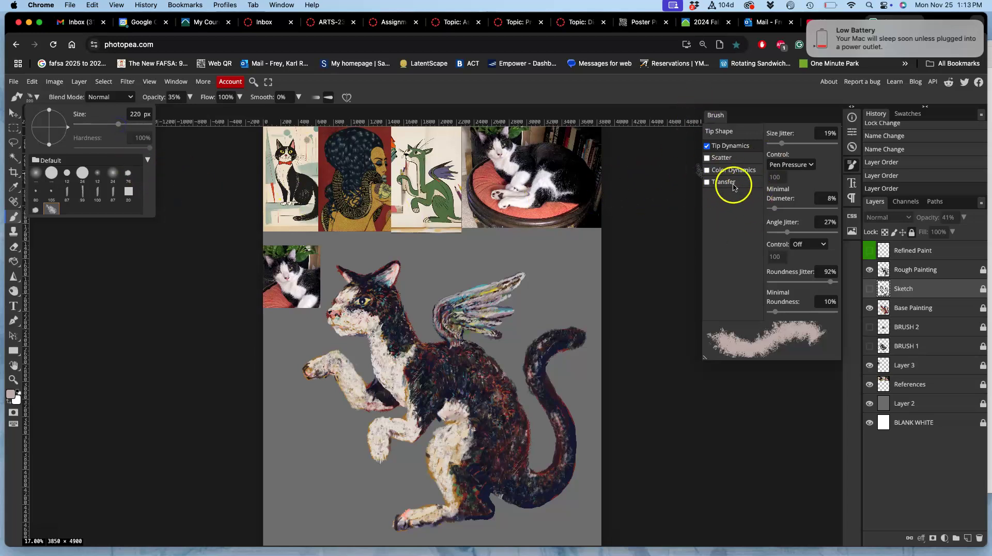
Enable Transfer and Scatter for the brush, with a scatter count of 2 and count jitter of 36%
{"action": "left_click", "coordinate": [707, 182]}
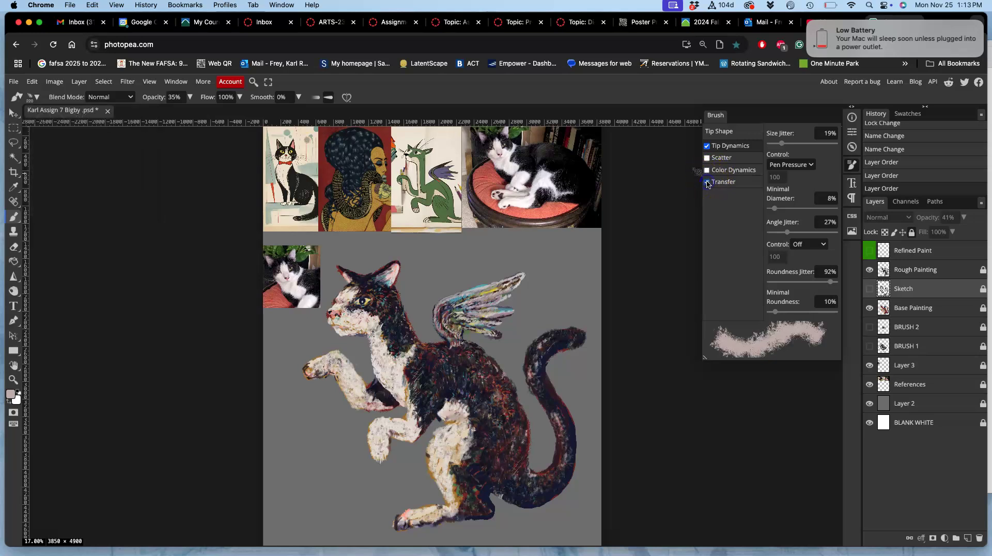
{"action": "left_click", "coordinate": [720, 183]}
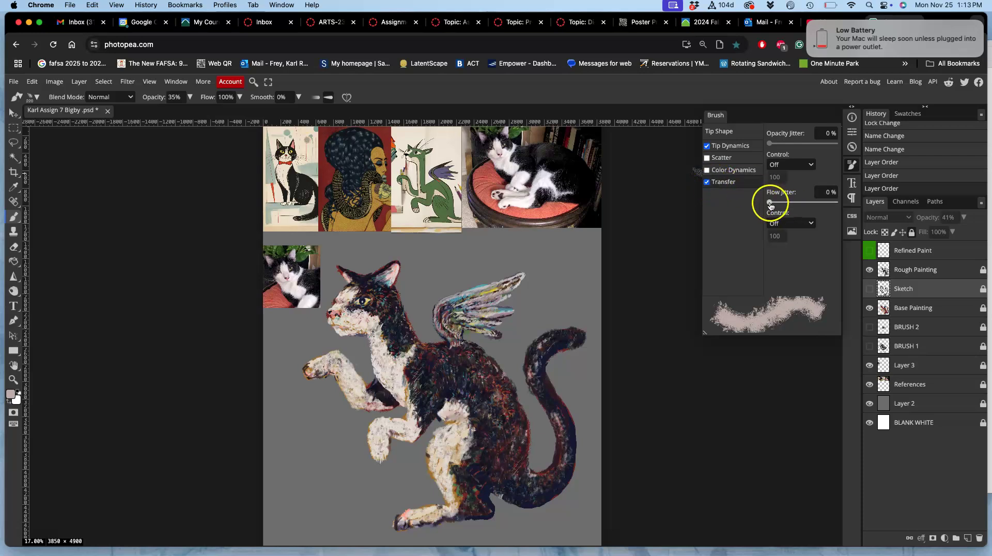
{"action": "left_click", "coordinate": [707, 157]}
{"action": "left_click", "coordinate": [723, 158]}
{"action": "mouse_move", "coordinate": [776, 143]}
{"action": "left_mouse_down"}
{"action": "mouse_move", "coordinate": [755, 146]}
{"action": "mouse_move", "coordinate": [773, 169]}
{"action": "left_mouse_up"}
{"action": "left_click", "coordinate": [779, 168]}
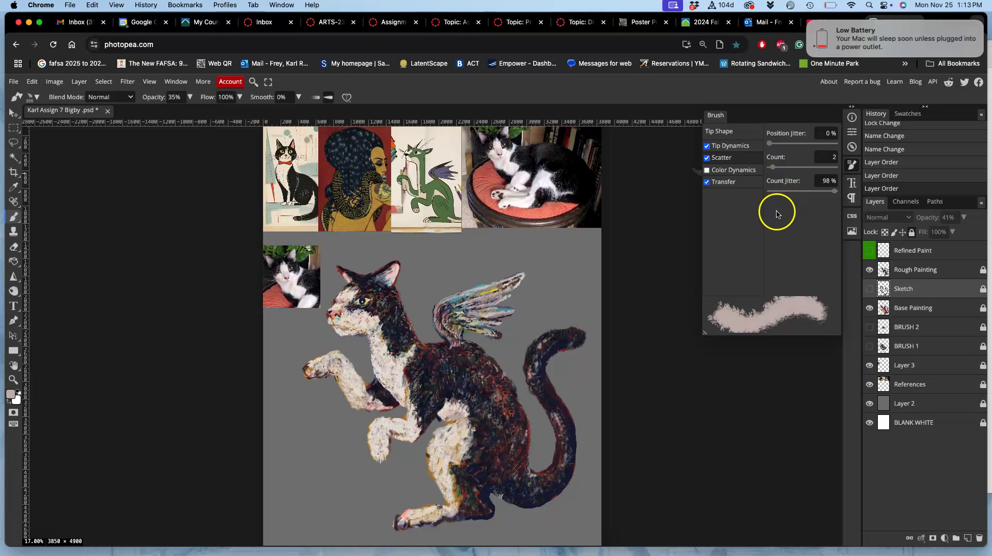
{"action": "left_click_drag", "start_coordinate": [834, 192], "coordinate": [794, 202]}
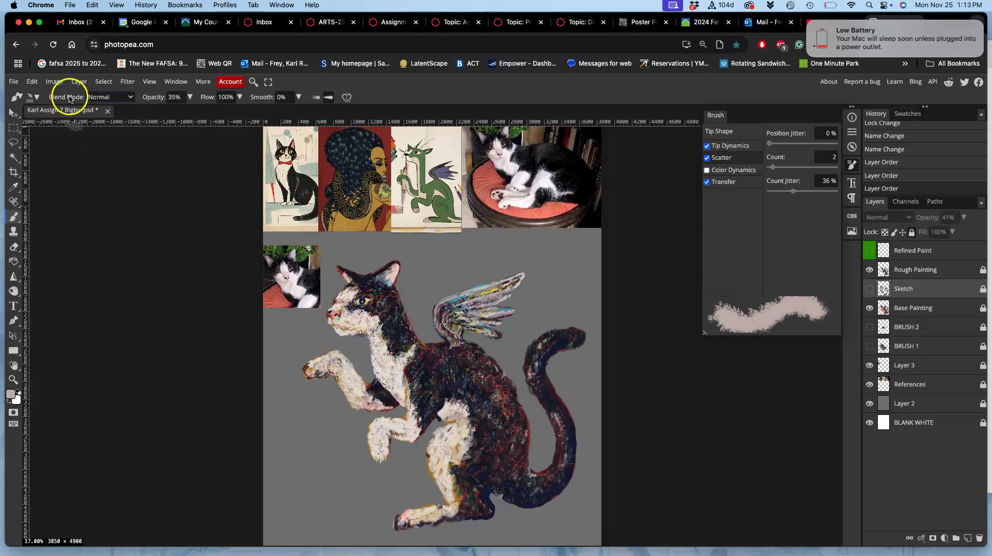
Save the customized brush as a new preset in the Default brush set
{"action": "left_click", "coordinate": [36, 98]}
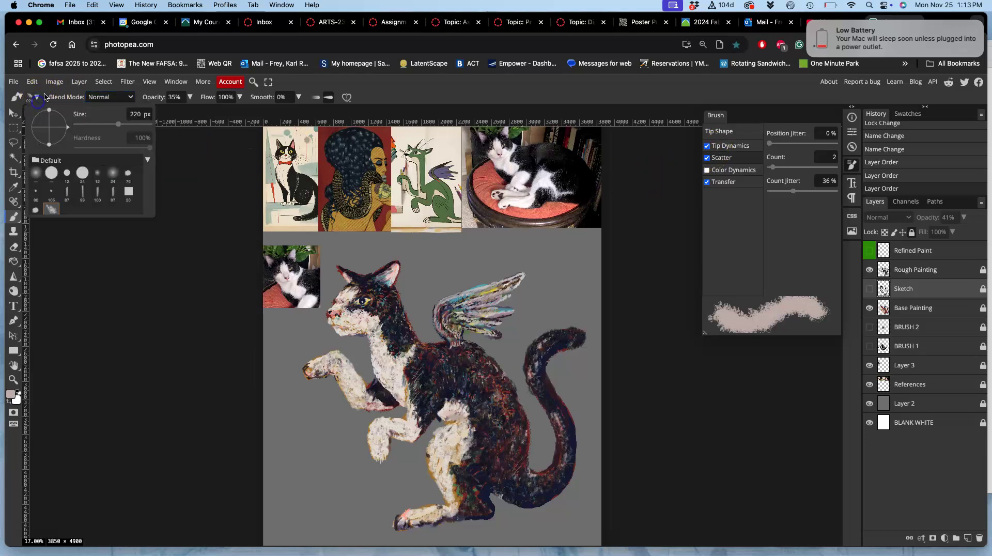
{"action": "left_click", "coordinate": [147, 160]}
{"action": "left_click", "coordinate": [165, 172]}
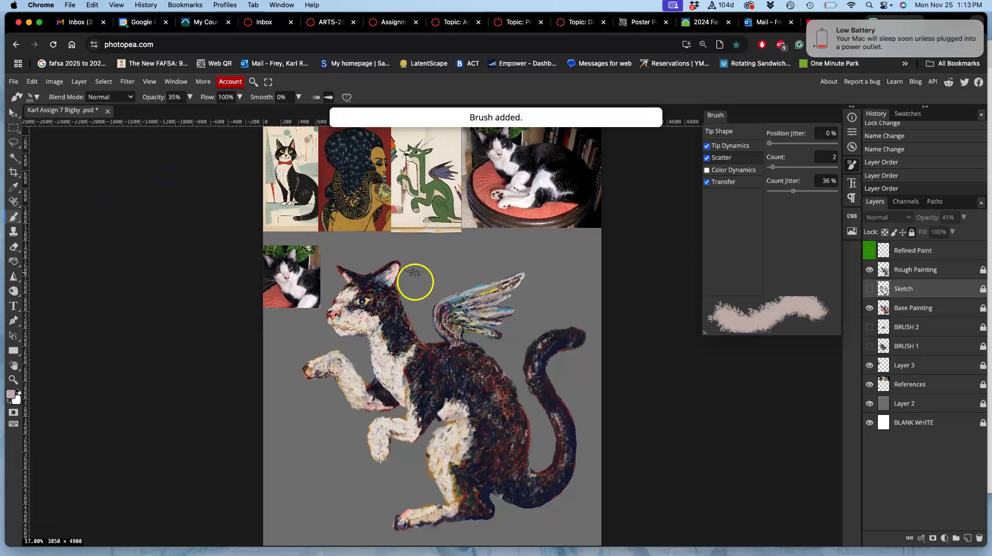
Make a test stroke above the wing on the Refined Paint layer in a dark color sampled from the fur, and show that layer
{"action": "left_click", "coordinate": [452, 258]}
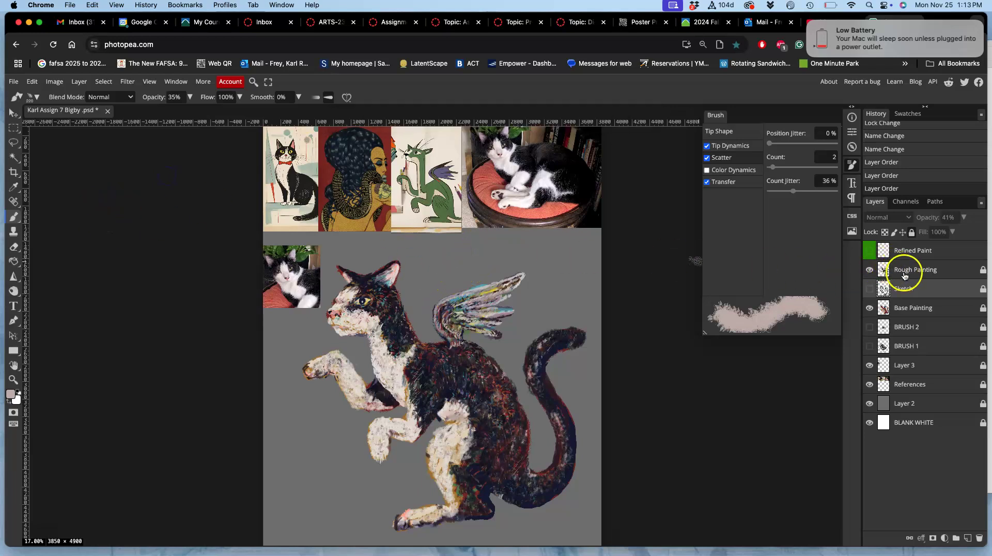
{"action": "left_click", "coordinate": [912, 250]}
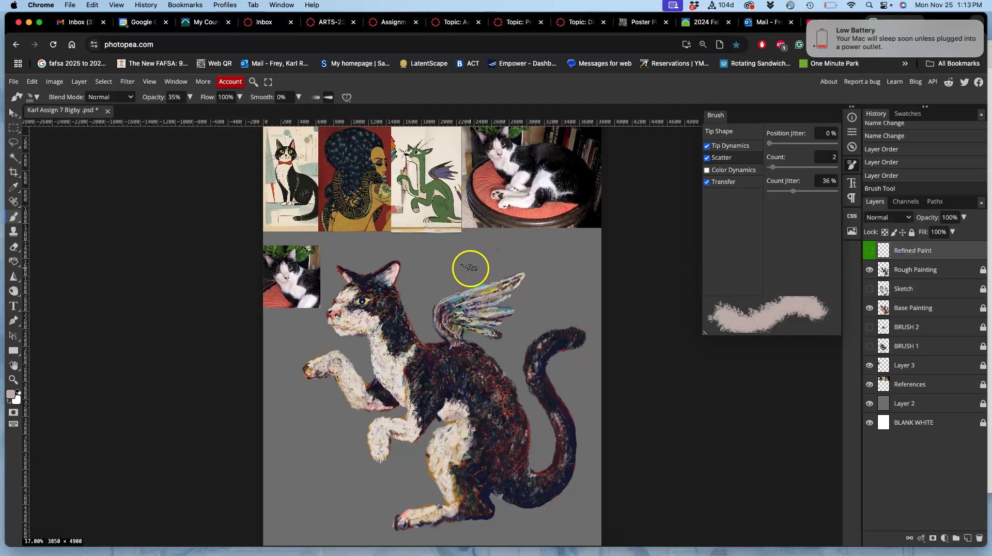
{"action": "key", "text": "super+z"}
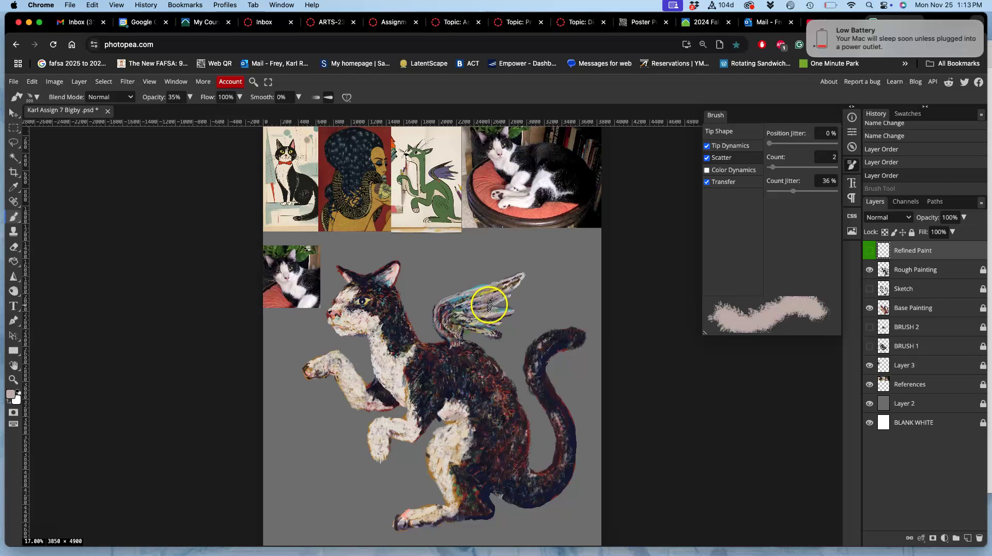
{"action": "left_click", "coordinate": [461, 373], "text": "alt"}
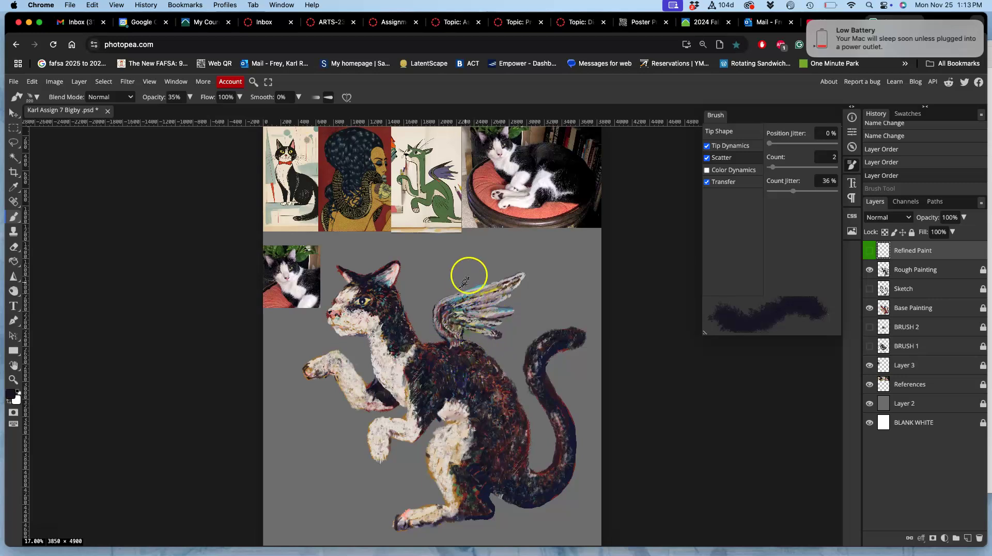
{"action": "key", "text": "super+shift+z"}
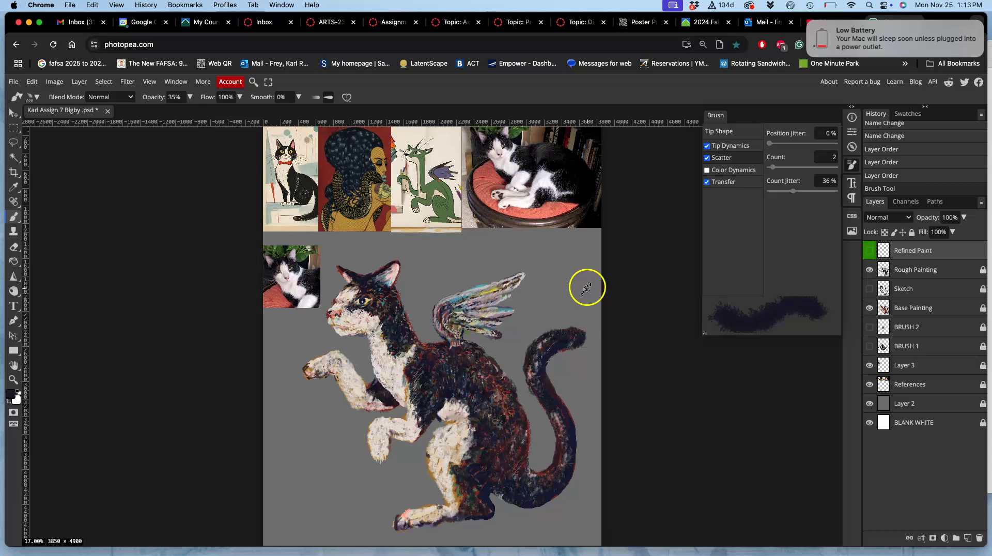
{"action": "left_click", "coordinate": [868, 250]}
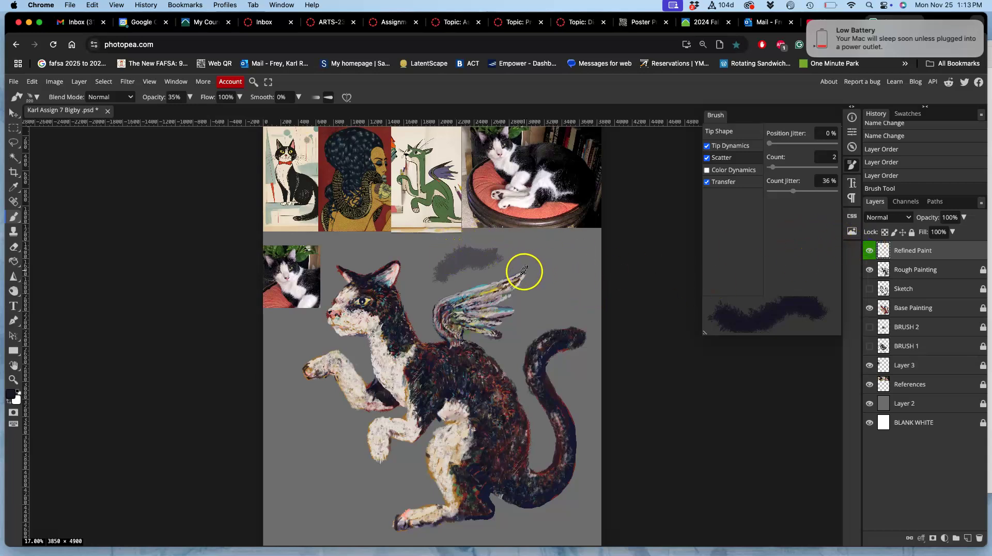
Lasso the test stroke above the wing, delete it, clear the selection and return to the Brush tool
{"action": "left_click", "coordinate": [14, 144]}
{"action": "left_click_drag", "start_coordinate": [475, 227], "coordinate": [433, 249]}
{"action": "mouse_move", "coordinate": [488, 285]}
{"action": "left_mouse_down"}
{"action": "mouse_move", "coordinate": [539, 257]}
{"action": "mouse_move", "coordinate": [510, 237]}
{"action": "left_mouse_up"}
{"action": "key", "text": "Delete"}
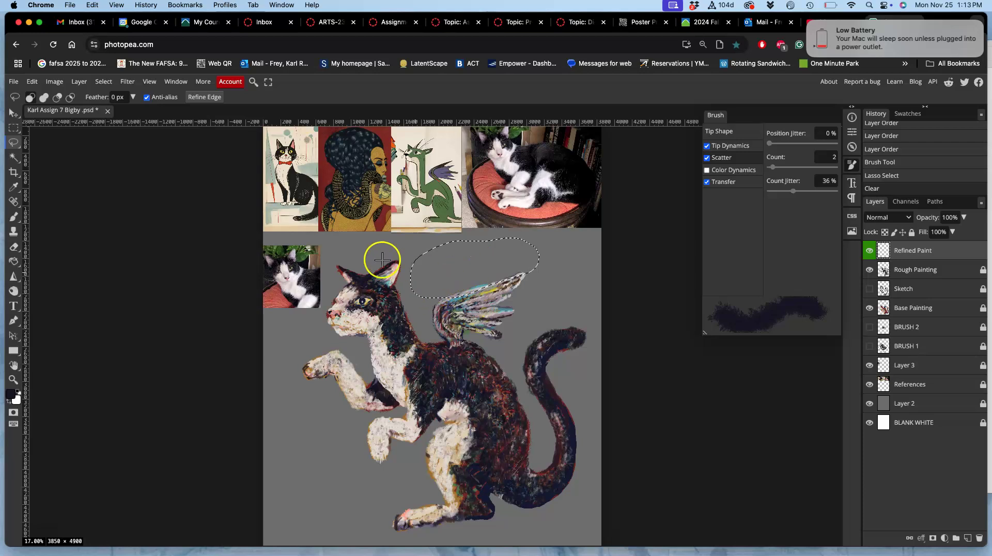
{"action": "left_click", "coordinate": [14, 217]}
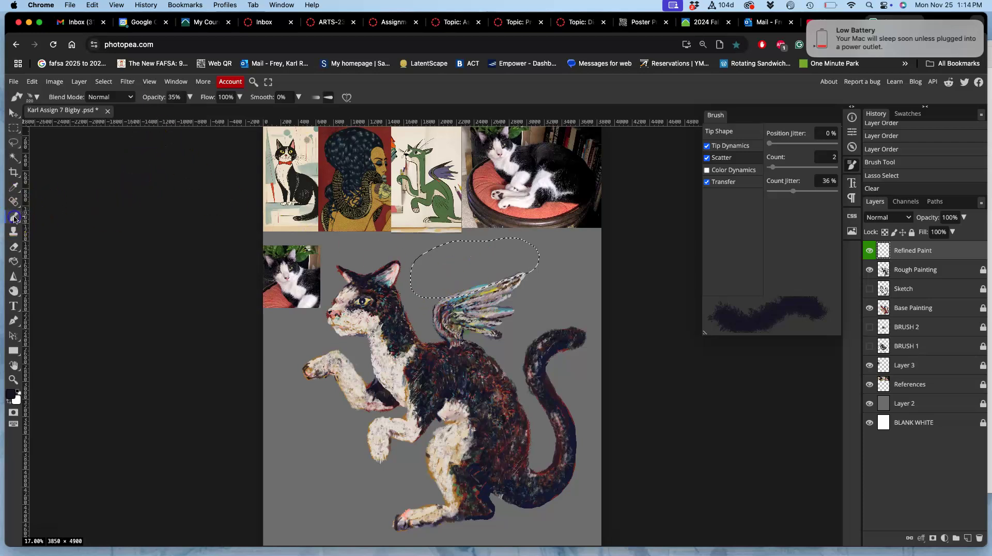
{"action": "key", "text": "super+d"}
Toggle the Refined Paint layer's visibility repeatedly to check its effect around the cat's head, leaving it visible
{"action": "scroll", "coordinate": [421, 281], "scroll_direction": "up", "scroll_amount": 8}
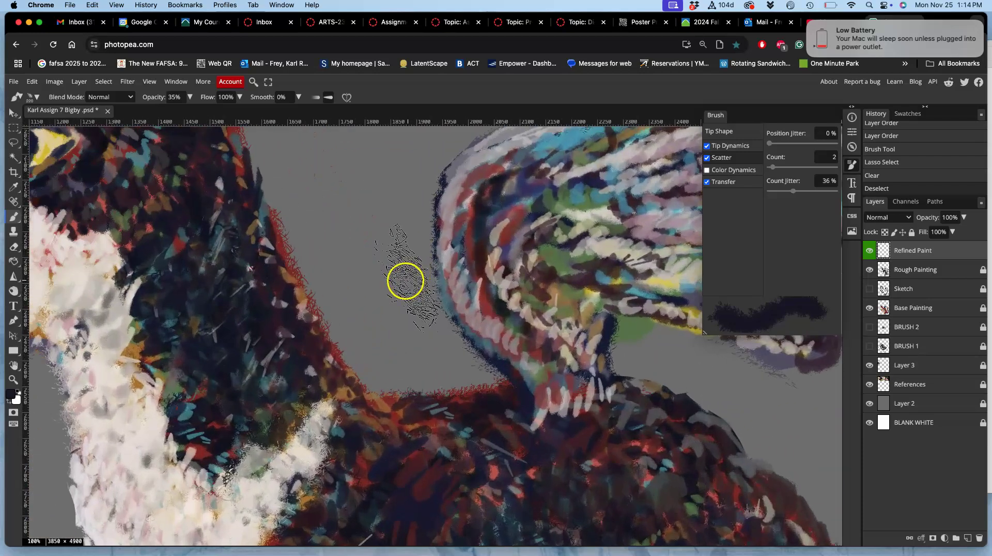
{"action": "left_click_drag", "start_coordinate": [268, 264], "coordinate": [484, 381]}
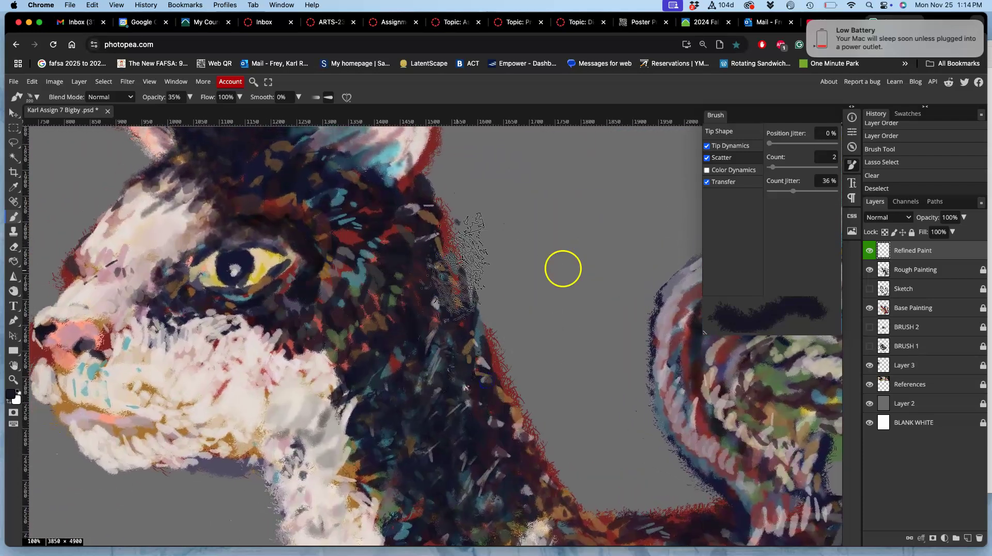
{"action": "left_click", "coordinate": [869, 252]}
{"action": "left_click", "coordinate": [870, 252]}
{"action": "left_click", "coordinate": [870, 253]}
{"action": "left_click", "coordinate": [870, 252]}
{"action": "left_click", "coordinate": [869, 252]}
{"action": "left_click", "coordinate": [869, 252]}
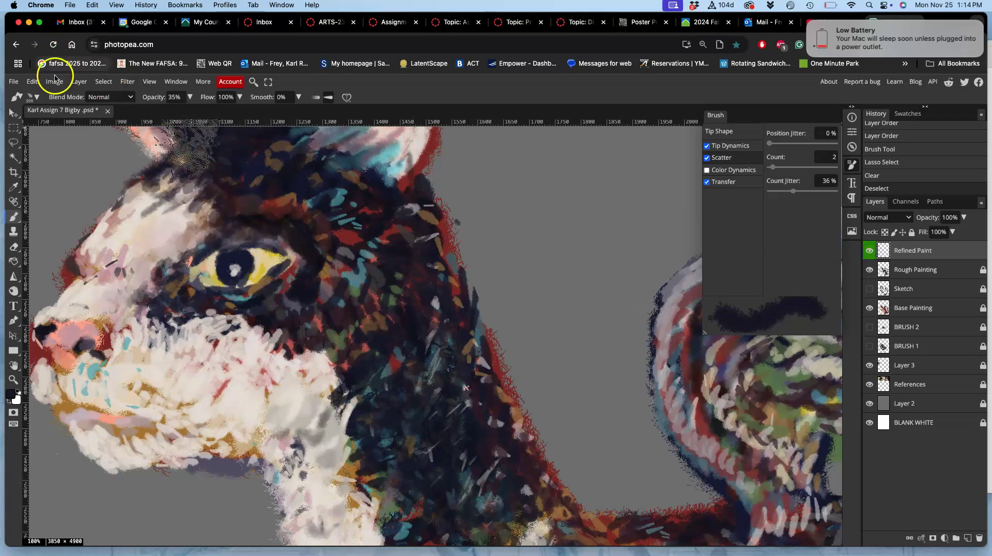
Reduce the brush size and paint over the cat's eye and pupil using a color sampled from the eye
{"action": "left_click", "coordinate": [35, 96]}
{"action": "left_click_drag", "start_coordinate": [118, 125], "coordinate": [107, 125]}
{"action": "mouse_move", "coordinate": [292, 295]}
{"action": "left_mouse_down"}
{"action": "mouse_move", "coordinate": [317, 274]}
{"action": "mouse_move", "coordinate": [265, 261]}
{"action": "mouse_move", "coordinate": [271, 274]}
{"action": "mouse_move", "coordinate": [266, 262]}
{"action": "mouse_move", "coordinate": [293, 269]}
{"action": "mouse_move", "coordinate": [259, 267]}
{"action": "left_mouse_up"}
{"action": "left_click", "coordinate": [264, 259], "text": "alt"}
{"action": "mouse_move", "coordinate": [261, 265]}
{"action": "left_mouse_down"}
{"action": "mouse_move", "coordinate": [264, 272]}
{"action": "mouse_move", "coordinate": [279, 261]}
{"action": "left_mouse_up"}
{"action": "mouse_move", "coordinate": [237, 293]}
{"action": "left_mouse_down"}
{"action": "mouse_move", "coordinate": [317, 261]}
{"action": "mouse_move", "coordinate": [254, 267]}
{"action": "mouse_move", "coordinate": [237, 259]}
{"action": "mouse_move", "coordinate": [245, 277]}
{"action": "mouse_move", "coordinate": [223, 277]}
{"action": "left_mouse_up"}
Darken the pupil with a near-black sampled from the fur and dab a sampled dark red in its center
{"action": "left_click", "coordinate": [314, 263], "text": "alt"}
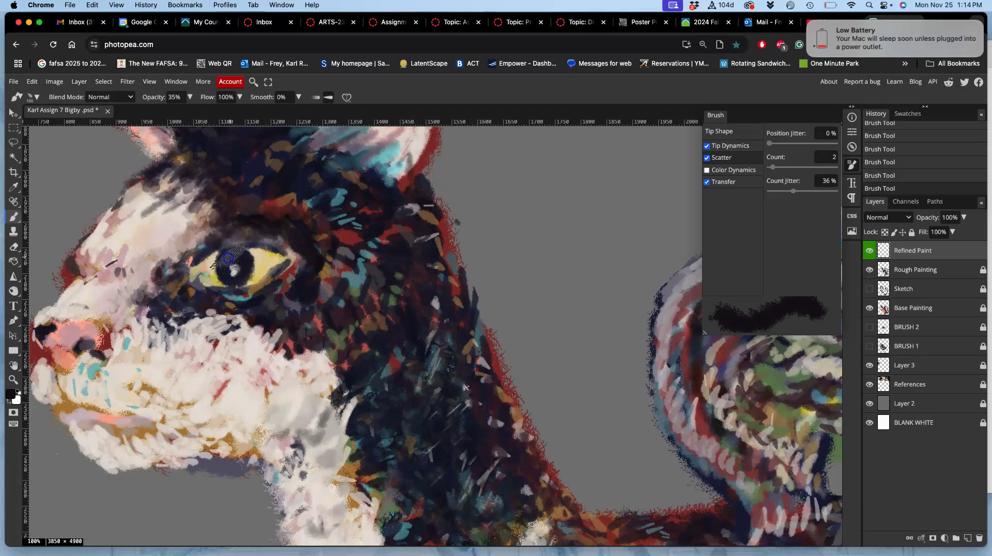
{"action": "left_click", "coordinate": [336, 231], "text": "alt"}
{"action": "mouse_move", "coordinate": [240, 265]}
{"action": "left_mouse_down"}
{"action": "mouse_move", "coordinate": [231, 274]}
{"action": "mouse_move", "coordinate": [241, 265]}
{"action": "left_mouse_up"}
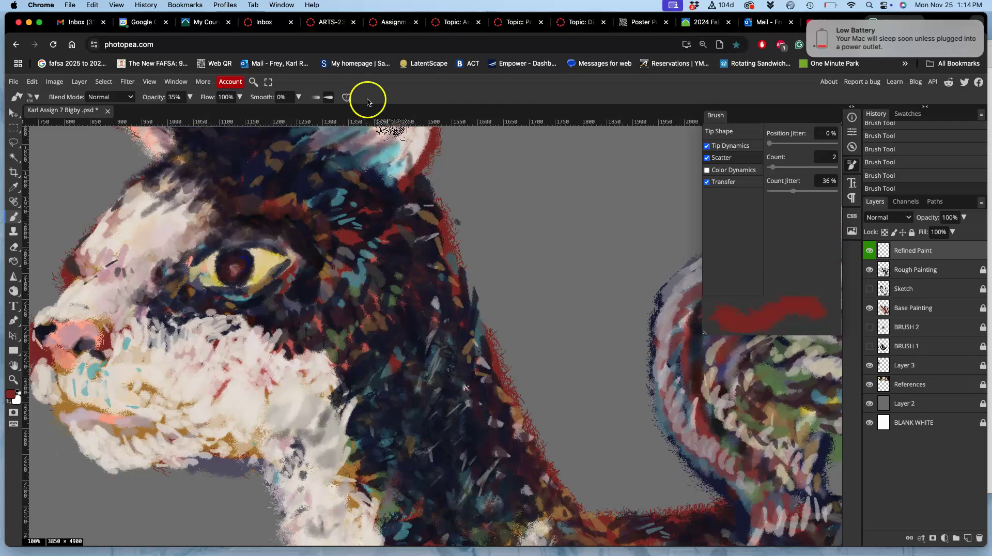
Open the Navigator and enlarge it to keep the whole artwork in view while painting
{"action": "left_click", "coordinate": [175, 81]}
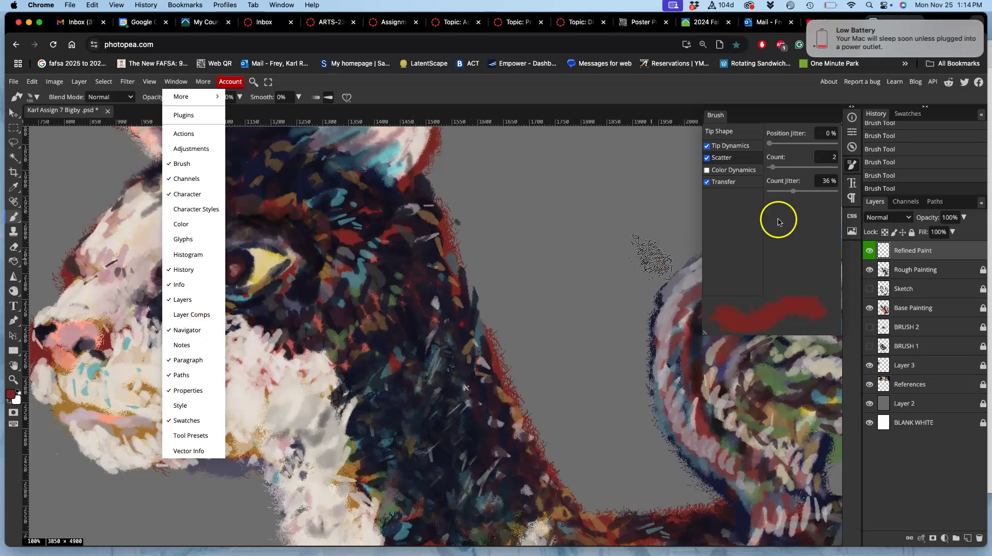
{"action": "left_click", "coordinate": [851, 148]}
{"action": "left_click", "coordinate": [852, 148]}
{"action": "left_click", "coordinate": [852, 149]}
{"action": "left_click", "coordinate": [850, 151]}
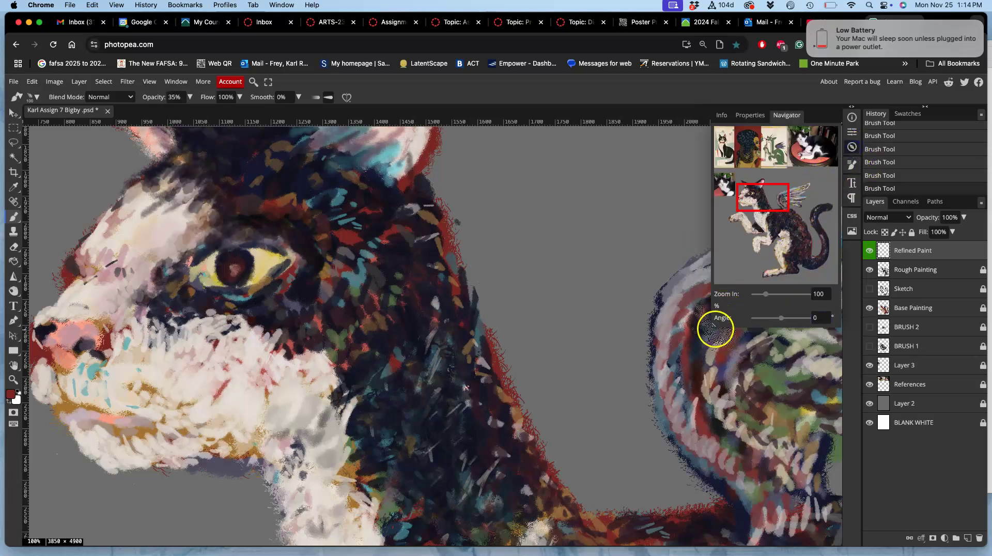
{"action": "left_click_drag", "start_coordinate": [698, 341], "coordinate": [616, 424]}
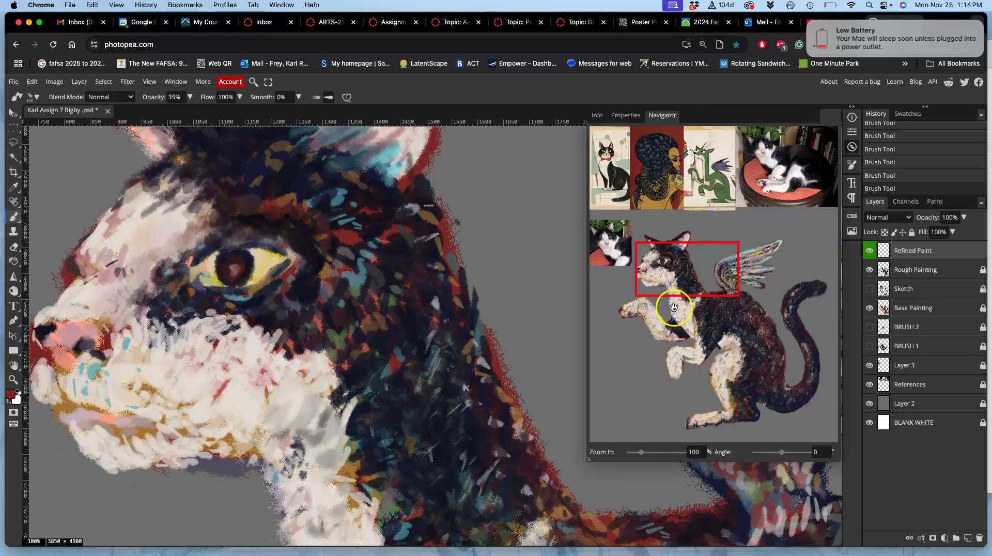
Sample a light beige beside the eye and dab it as a highlight in the center of the pupil
{"action": "left_click", "coordinate": [211, 259], "text": "alt"}
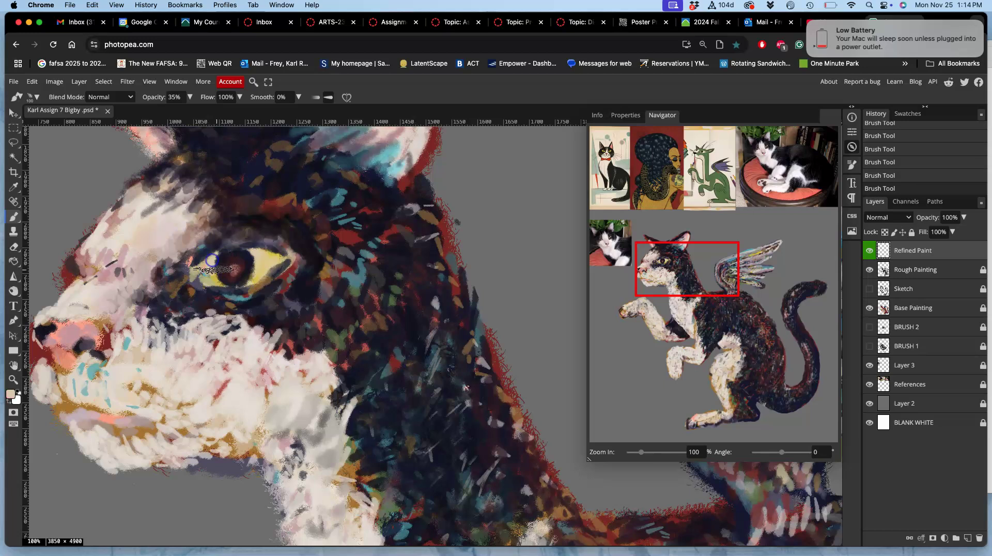
{"action": "left_click_drag", "start_coordinate": [212, 260], "coordinate": [231, 262]}
{"action": "left_click", "coordinate": [230, 267]}
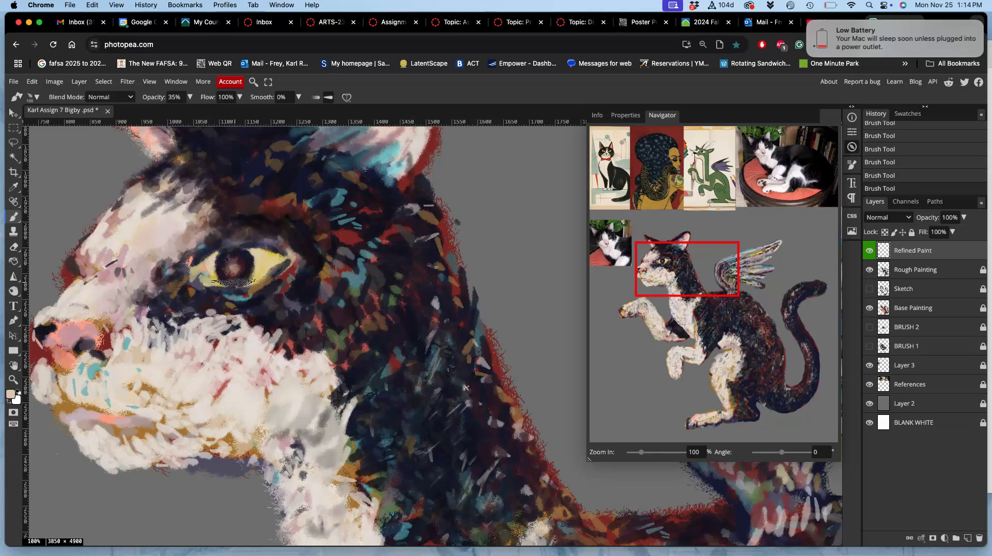
{"action": "left_click", "coordinate": [233, 266]}
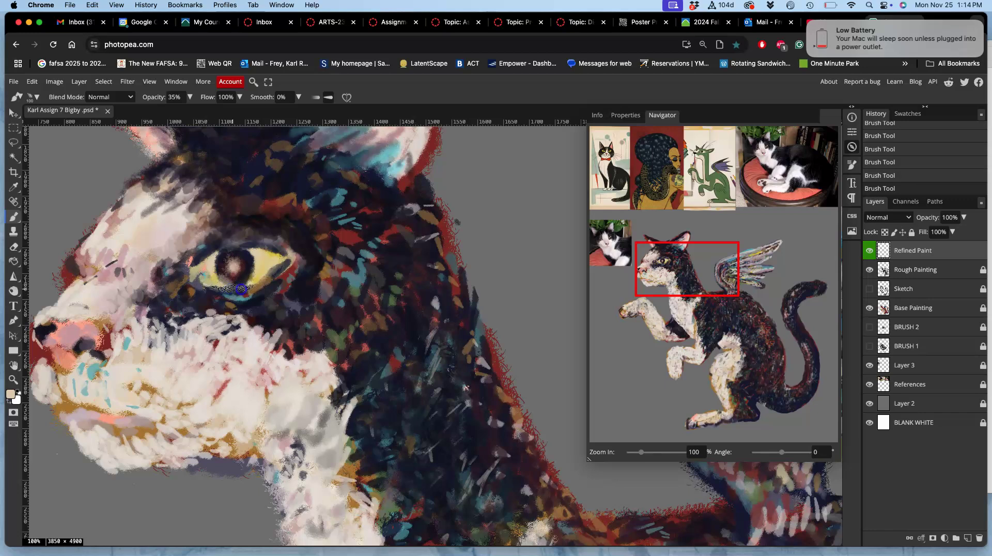
Shade the eye's lower edge with a sampled rim color and brush light grey sampled from the cheek across the eye
{"action": "left_click", "coordinate": [276, 284], "text": "alt"}
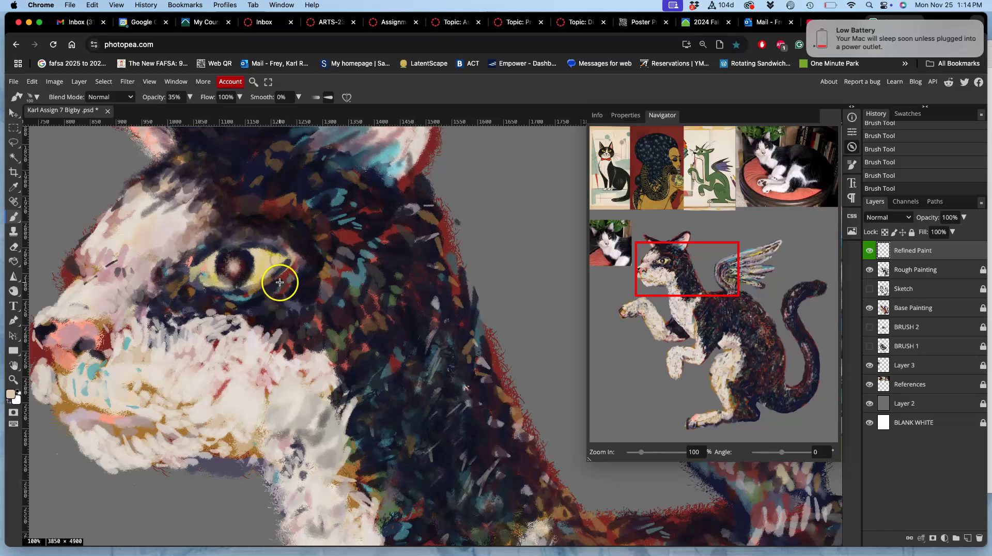
{"action": "left_click_drag", "start_coordinate": [203, 300], "coordinate": [240, 292]}
{"action": "mouse_move", "coordinate": [285, 270]}
{"action": "left_mouse_down"}
{"action": "mouse_move", "coordinate": [216, 296]}
{"action": "mouse_move", "coordinate": [194, 272]}
{"action": "mouse_move", "coordinate": [220, 293]}
{"action": "mouse_move", "coordinate": [193, 284]}
{"action": "mouse_move", "coordinate": [223, 300]}
{"action": "mouse_move", "coordinate": [297, 300]}
{"action": "mouse_move", "coordinate": [302, 291]}
{"action": "mouse_move", "coordinate": [281, 278]}
{"action": "mouse_move", "coordinate": [250, 311]}
{"action": "left_mouse_up"}
{"action": "left_click", "coordinate": [230, 339], "text": "alt"}
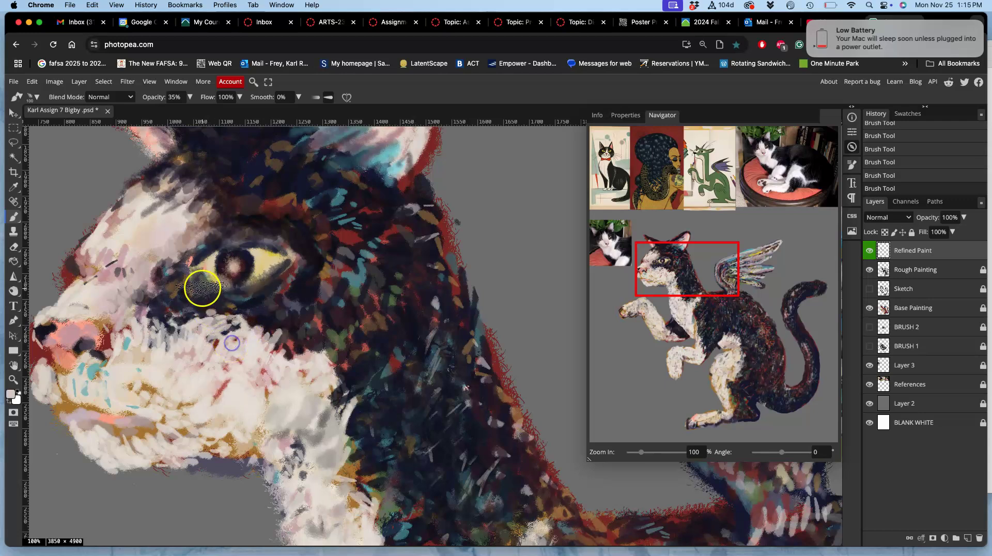
{"action": "mouse_move", "coordinate": [212, 268]}
{"action": "left_mouse_down"}
{"action": "mouse_move", "coordinate": [249, 312]}
{"action": "mouse_move", "coordinate": [266, 267]}
{"action": "mouse_move", "coordinate": [248, 254]}
{"action": "mouse_move", "coordinate": [231, 296]}
{"action": "mouse_move", "coordinate": [352, 236]}
{"action": "mouse_move", "coordinate": [273, 263]}
{"action": "mouse_move", "coordinate": [244, 257]}
{"action": "mouse_move", "coordinate": [249, 266]}
{"action": "mouse_move", "coordinate": [336, 259]}
{"action": "mouse_move", "coordinate": [351, 277]}
{"action": "mouse_move", "coordinate": [251, 256]}
{"action": "mouse_move", "coordinate": [229, 290]}
{"action": "mouse_move", "coordinate": [249, 272]}
{"action": "left_mouse_up"}
Sample dark tones from the fur around the eye and paint shadows along the lower eyelid to the inner corner
{"action": "left_click", "coordinate": [345, 239], "text": "alt"}
{"action": "left_click", "coordinate": [352, 276], "text": "alt"}
{"action": "left_click", "coordinate": [257, 306], "text": "alt"}
{"action": "mouse_move", "coordinate": [233, 293]}
{"action": "left_mouse_down"}
{"action": "mouse_move", "coordinate": [262, 287]}
{"action": "mouse_move", "coordinate": [226, 290]}
{"action": "mouse_move", "coordinate": [289, 278]}
{"action": "left_mouse_up"}
{"action": "mouse_move", "coordinate": [244, 300]}
{"action": "left_mouse_down"}
{"action": "mouse_move", "coordinate": [195, 283]}
{"action": "mouse_move", "coordinate": [192, 262]}
{"action": "left_mouse_up"}
Paint pink sampled from the nose into the eye's inner corner and touch it up with sampled dark red and pale yellow
{"action": "left_click_drag", "start_coordinate": [88, 328], "coordinate": [198, 271]}
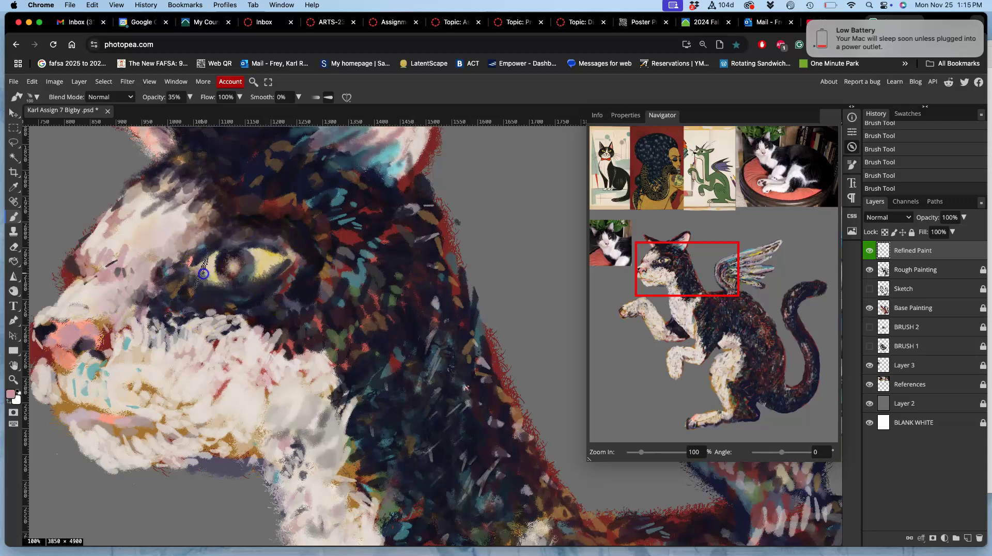
{"action": "left_click_drag", "start_coordinate": [209, 253], "coordinate": [205, 265]}
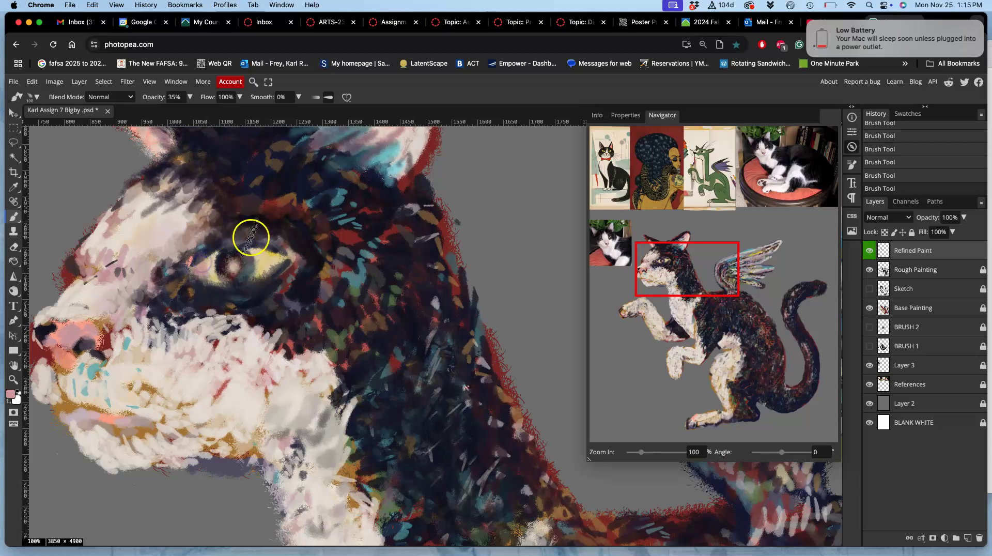
{"action": "left_click", "coordinate": [341, 234], "text": "alt"}
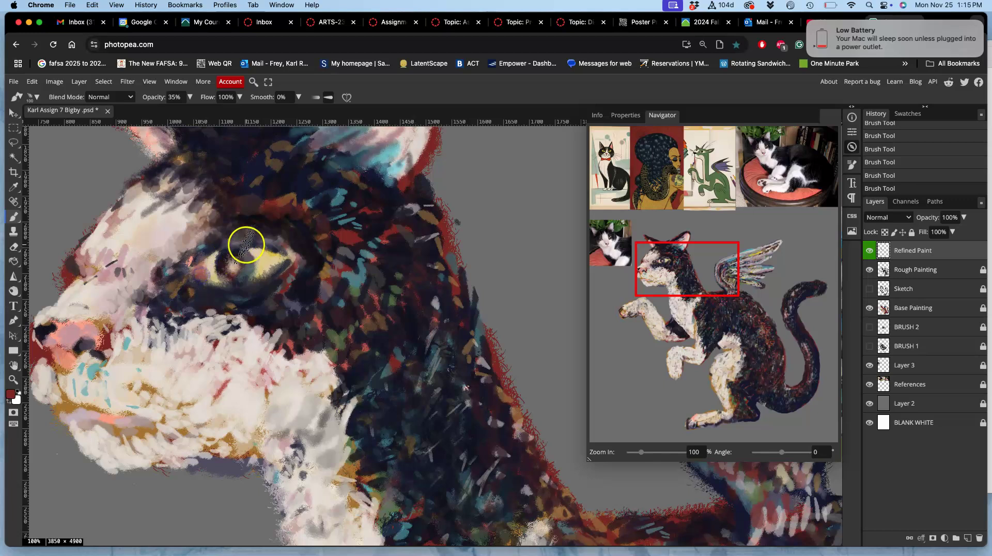
{"action": "left_click", "coordinate": [261, 253], "text": "alt"}
{"action": "left_click_drag", "start_coordinate": [205, 263], "coordinate": [211, 270]}
{"action": "left_click", "coordinate": [210, 275], "text": "alt"}
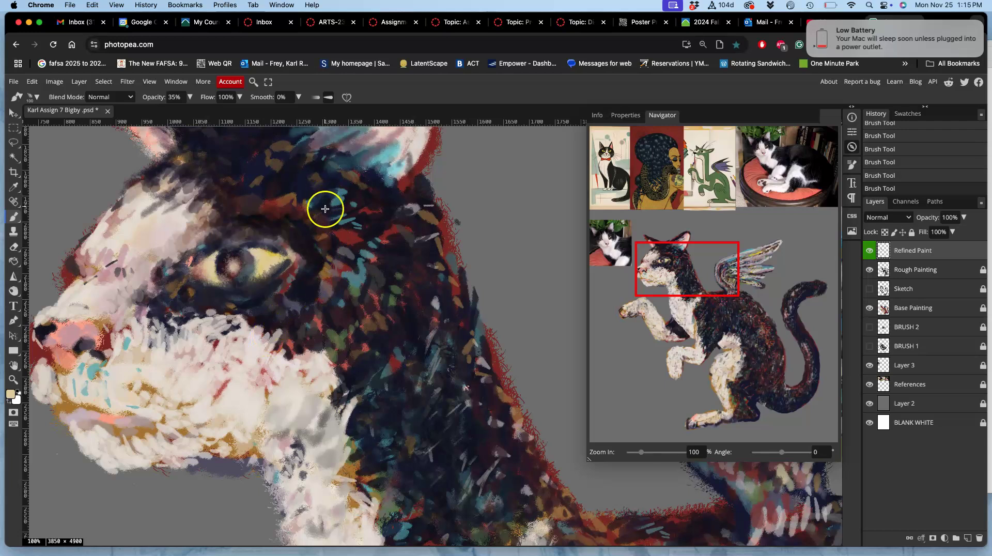
Brush sampled brown over the eye's upper lid and a sampled near-black from the inner brow toward the bridge of the nose
{"action": "left_click", "coordinate": [286, 200], "text": "alt"}
{"action": "mouse_move", "coordinate": [219, 236]}
{"action": "left_mouse_down"}
{"action": "mouse_move", "coordinate": [200, 249]}
{"action": "mouse_move", "coordinate": [233, 235]}
{"action": "left_mouse_up"}
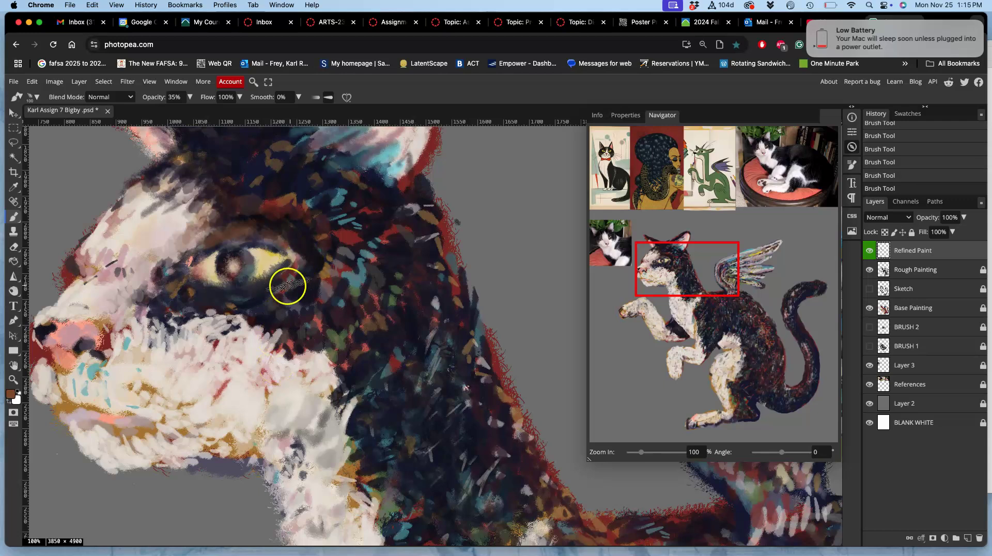
{"action": "left_click", "coordinate": [261, 299], "text": "alt"}
{"action": "mouse_move", "coordinate": [194, 241]}
{"action": "left_mouse_down"}
{"action": "mouse_move", "coordinate": [148, 301]}
{"action": "mouse_move", "coordinate": [158, 285]}
{"action": "mouse_move", "coordinate": [134, 312]}
{"action": "mouse_move", "coordinate": [89, 329]}
{"action": "mouse_move", "coordinate": [108, 316]}
{"action": "mouse_move", "coordinate": [80, 278]}
{"action": "mouse_move", "coordinate": [79, 292]}
{"action": "mouse_move", "coordinate": [114, 277]}
{"action": "left_mouse_up"}
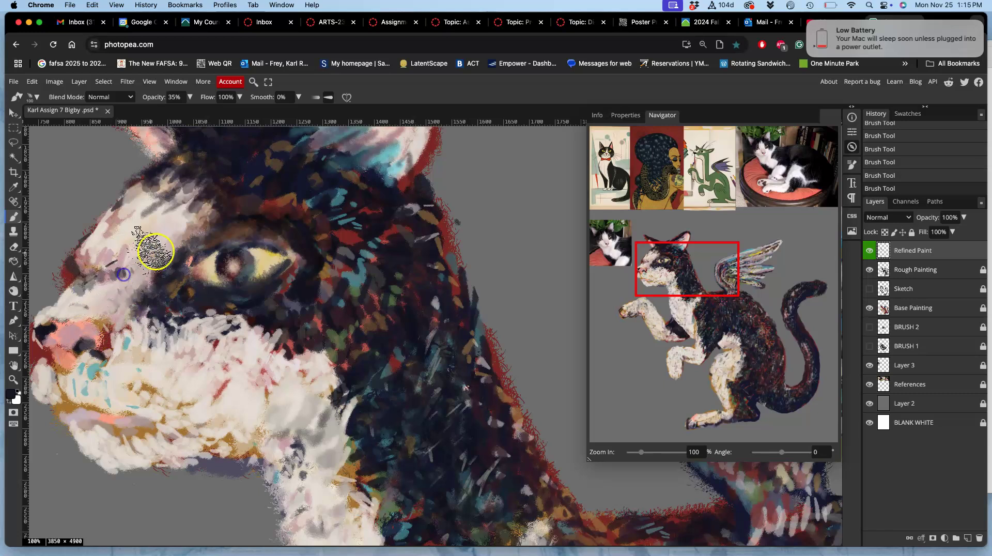
Set the brush size to 63 px and blend the fur above and around the eye, using a light tone sampled from the muzzle
{"action": "left_click", "coordinate": [39, 97]}
{"action": "left_click_drag", "start_coordinate": [107, 124], "coordinate": [102, 124]}
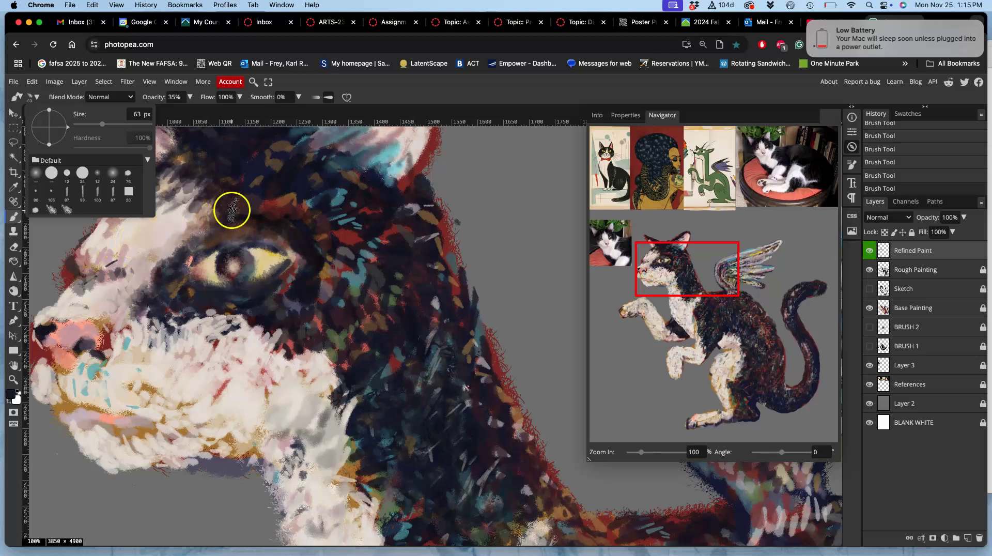
{"action": "mouse_move", "coordinate": [273, 204]}
{"action": "left_mouse_down"}
{"action": "mouse_move", "coordinate": [195, 221]}
{"action": "mouse_move", "coordinate": [73, 272]}
{"action": "mouse_move", "coordinate": [113, 212]}
{"action": "mouse_move", "coordinate": [156, 182]}
{"action": "left_mouse_up"}
{"action": "left_click", "coordinate": [98, 241], "text": "alt"}
{"action": "mouse_move", "coordinate": [265, 268]}
{"action": "left_mouse_down"}
{"action": "mouse_move", "coordinate": [218, 344]}
{"action": "mouse_move", "coordinate": [233, 345]}
{"action": "mouse_move", "coordinate": [263, 327]}
{"action": "mouse_move", "coordinate": [284, 266]}
{"action": "mouse_move", "coordinate": [268, 242]}
{"action": "mouse_move", "coordinate": [288, 265]}
{"action": "mouse_move", "coordinate": [265, 246]}
{"action": "mouse_move", "coordinate": [274, 258]}
{"action": "mouse_move", "coordinate": [220, 246]}
{"action": "mouse_move", "coordinate": [235, 241]}
{"action": "mouse_move", "coordinate": [218, 250]}
{"action": "mouse_move", "coordinate": [239, 225]}
{"action": "mouse_move", "coordinate": [271, 228]}
{"action": "mouse_move", "coordinate": [276, 245]}
{"action": "mouse_move", "coordinate": [237, 216]}
{"action": "mouse_move", "coordinate": [192, 232]}
{"action": "mouse_move", "coordinate": [162, 288]}
{"action": "mouse_move", "coordinate": [197, 264]}
{"action": "mouse_move", "coordinate": [200, 286]}
{"action": "mouse_move", "coordinate": [260, 298]}
{"action": "mouse_move", "coordinate": [276, 282]}
{"action": "mouse_move", "coordinate": [262, 261]}
{"action": "mouse_move", "coordinate": [400, 309]}
{"action": "left_mouse_up"}
Darken the pupil and the eye's outer rim with dark tones sampled from the surrounding fur
{"action": "left_click", "coordinate": [296, 337], "text": "alt"}
{"action": "scroll", "coordinate": [263, 260], "scroll_direction": "down", "scroll_amount": 1}
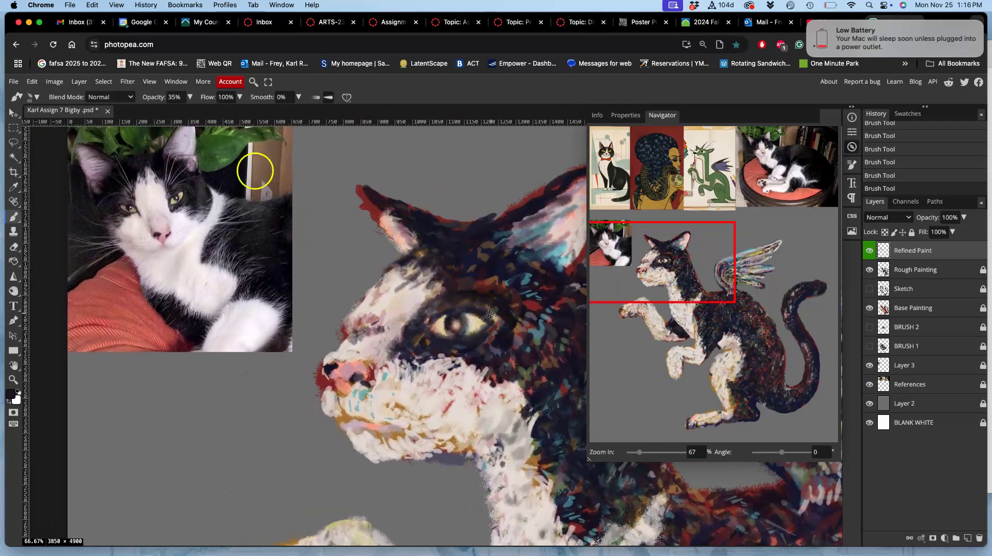
{"action": "left_click_drag", "start_coordinate": [444, 314], "coordinate": [448, 330]}
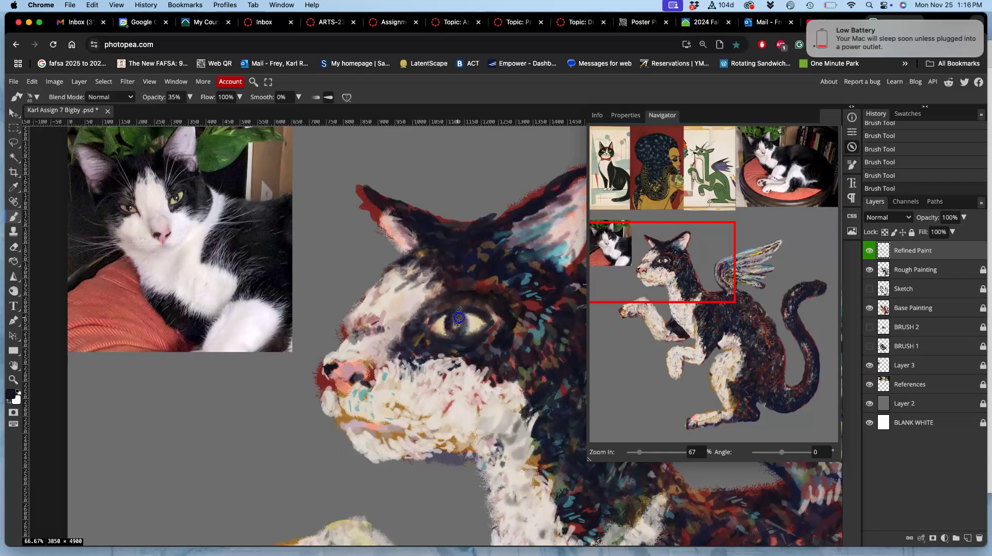
{"action": "left_click", "coordinate": [445, 336]}
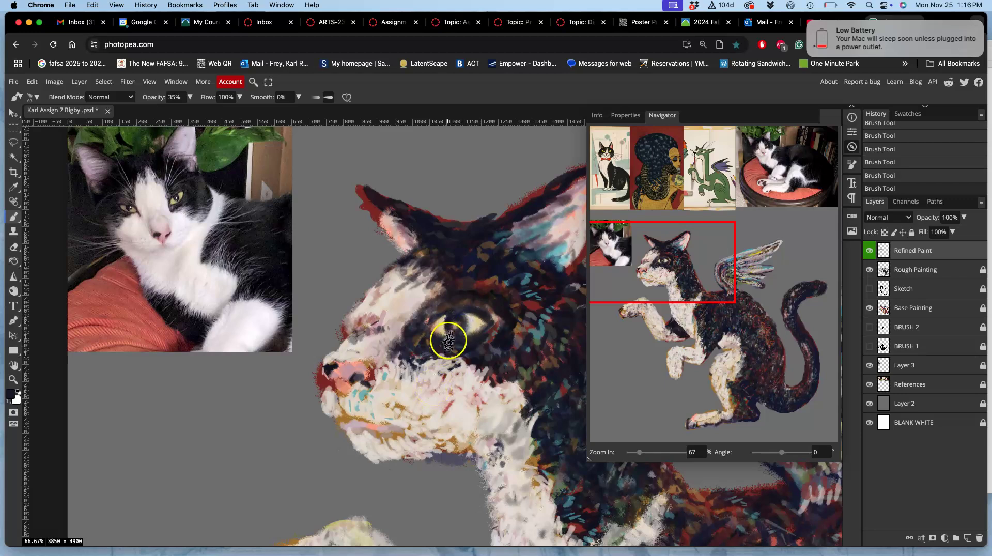
{"action": "left_click", "coordinate": [405, 421]}
{"action": "mouse_move", "coordinate": [460, 323]}
{"action": "left_mouse_down"}
{"action": "mouse_move", "coordinate": [470, 326]}
{"action": "mouse_move", "coordinate": [461, 317]}
{"action": "left_mouse_up"}
{"action": "left_click", "coordinate": [479, 321], "text": "alt"}
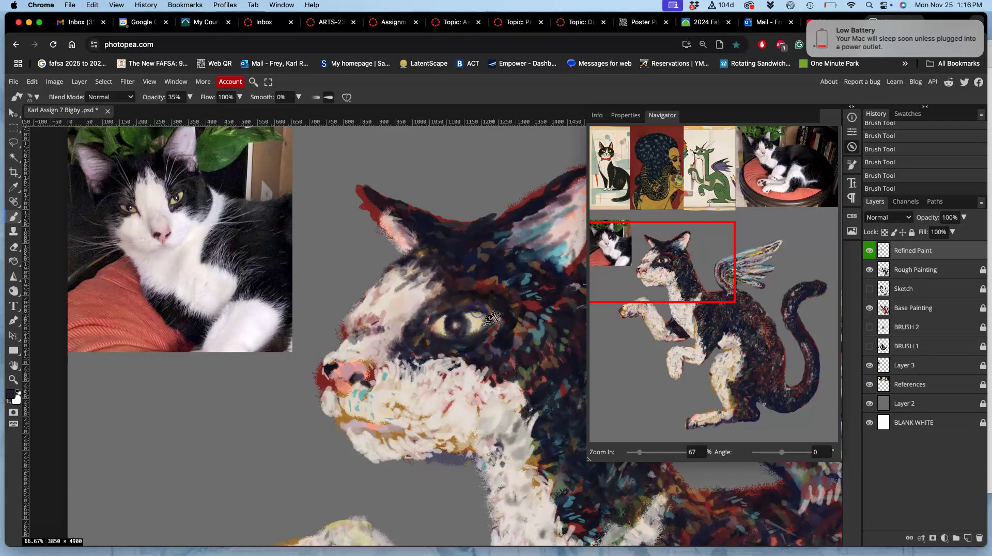
{"action": "left_click_drag", "start_coordinate": [492, 316], "coordinate": [476, 333]}
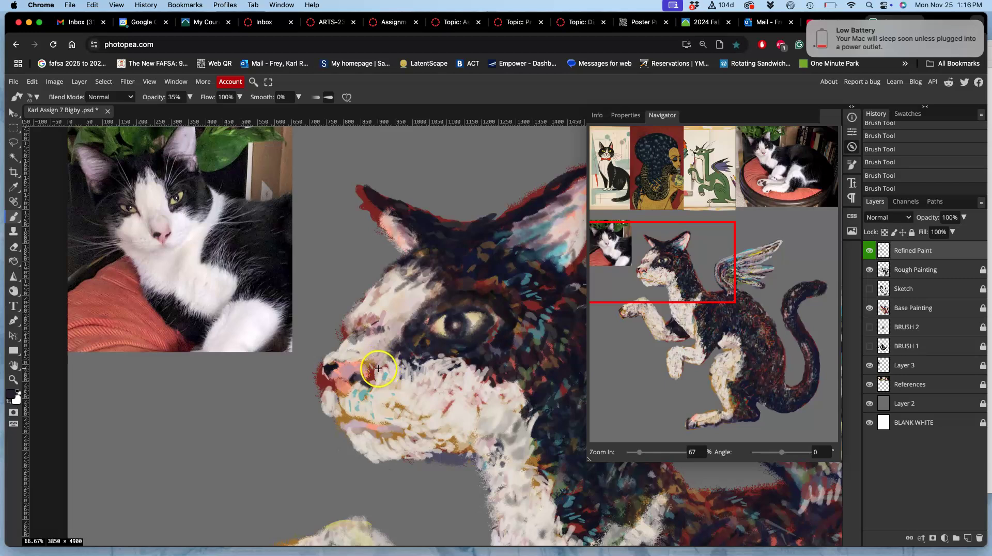
Rework the nose and nostril with sampled pink and dark tones, and paint sampled grey over the red outline at its tip
{"action": "left_click", "coordinate": [343, 376], "text": "alt"}
{"action": "left_click_drag", "start_coordinate": [348, 380], "coordinate": [350, 377]}
{"action": "left_click", "coordinate": [349, 418], "text": "alt"}
{"action": "left_click", "coordinate": [356, 375], "text": "alt"}
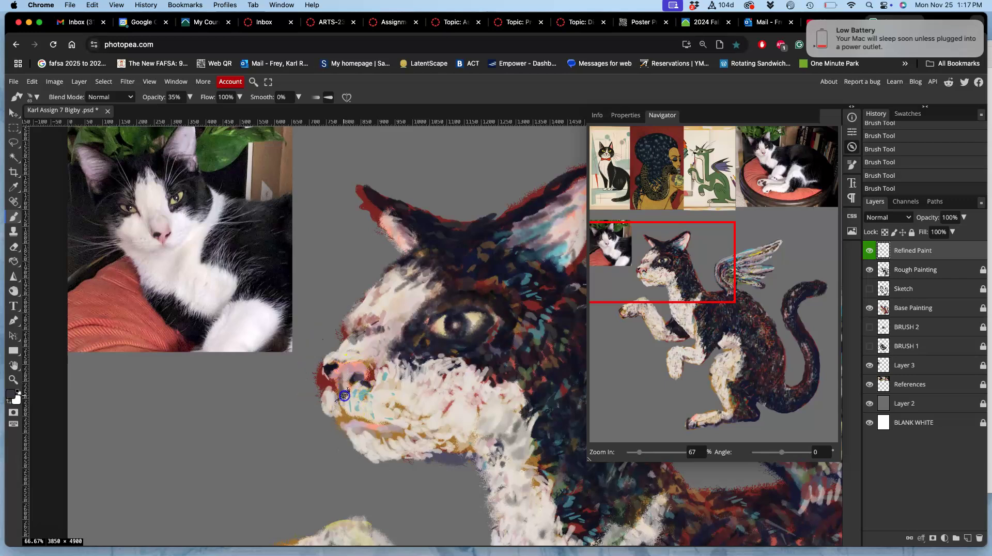
{"action": "left_click", "coordinate": [350, 366], "text": "alt"}
{"action": "left_click", "coordinate": [348, 328], "text": "alt"}
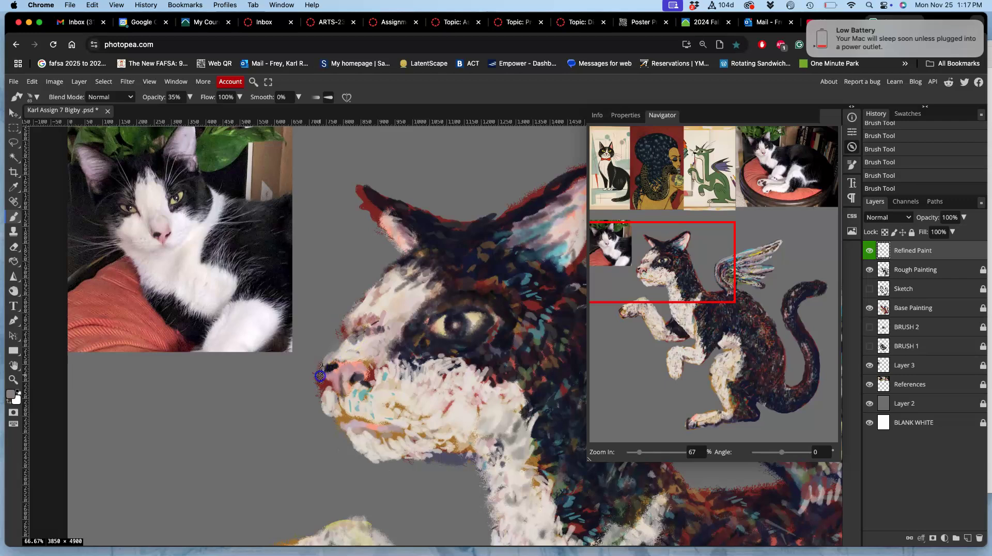
Paint the white fur of the muzzle and up the bridge of the nose with sampled light beige tones
{"action": "left_click", "coordinate": [327, 394], "text": "alt"}
{"action": "mouse_move", "coordinate": [352, 406]}
{"action": "left_mouse_down"}
{"action": "mouse_move", "coordinate": [363, 381]}
{"action": "mouse_move", "coordinate": [334, 366]}
{"action": "mouse_move", "coordinate": [366, 376]}
{"action": "mouse_move", "coordinate": [359, 384]}
{"action": "mouse_move", "coordinate": [358, 361]}
{"action": "mouse_move", "coordinate": [340, 363]}
{"action": "mouse_move", "coordinate": [360, 352]}
{"action": "left_mouse_up"}
{"action": "left_click", "coordinate": [353, 356], "text": "alt"}
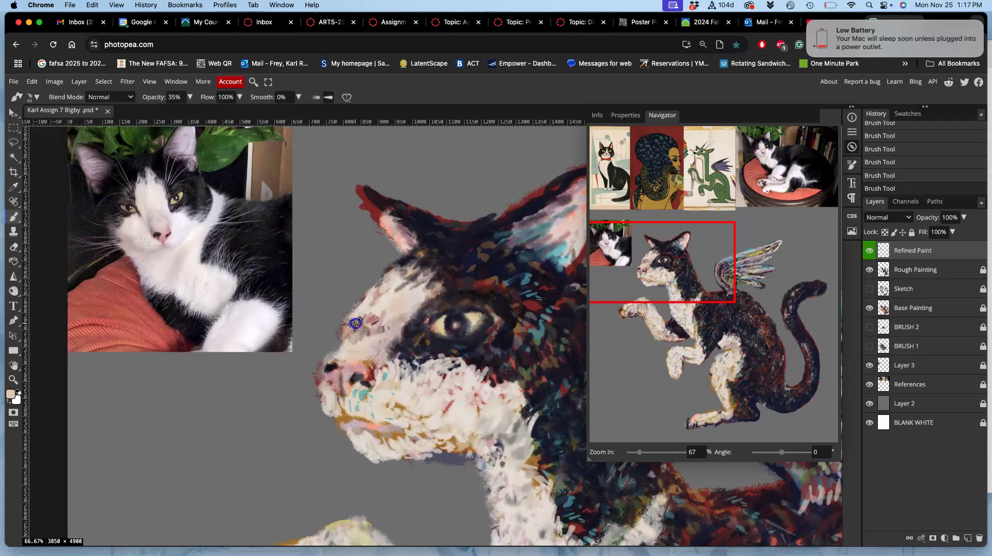
{"action": "mouse_move", "coordinate": [382, 336]}
{"action": "left_mouse_down"}
{"action": "mouse_move", "coordinate": [374, 323]}
{"action": "mouse_move", "coordinate": [388, 310]}
{"action": "mouse_move", "coordinate": [379, 310]}
{"action": "mouse_move", "coordinate": [394, 305]}
{"action": "left_mouse_up"}
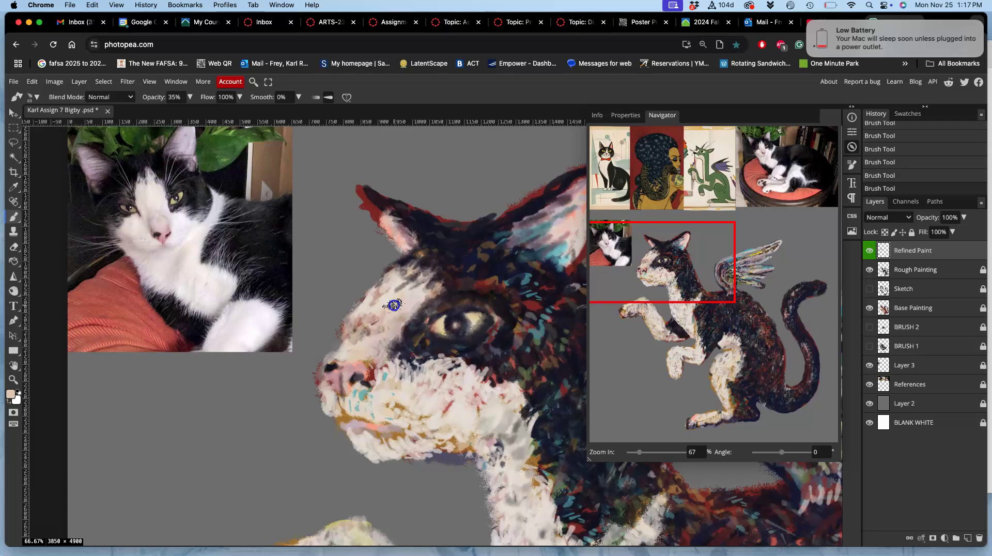
Set the brush's Angle Jitter to 32% and paint sampled brown and dark fur tones from above the eye toward the near ear
{"action": "left_click", "coordinate": [852, 165]}
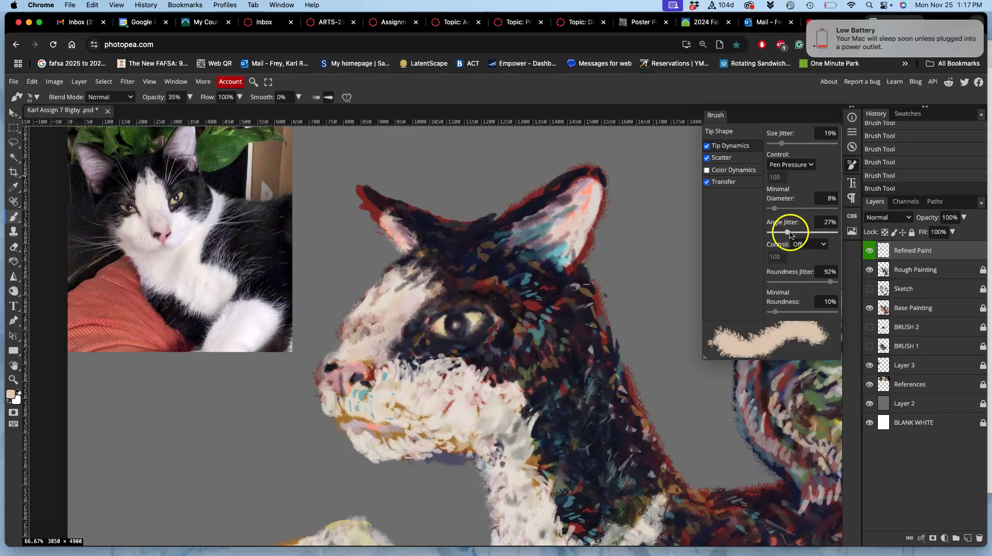
{"action": "left_click_drag", "start_coordinate": [788, 235], "coordinate": [803, 233]}
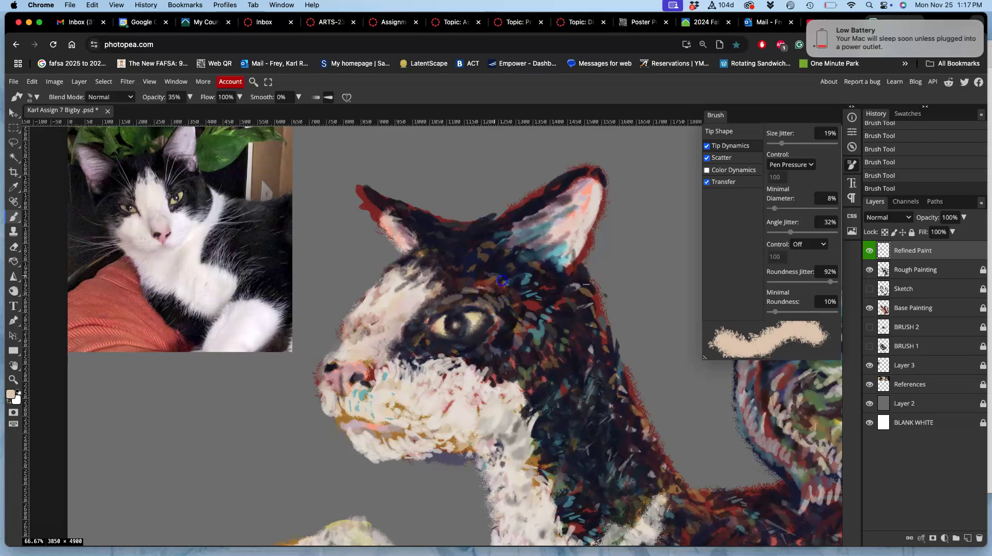
{"action": "left_click", "coordinate": [504, 305], "text": "alt"}
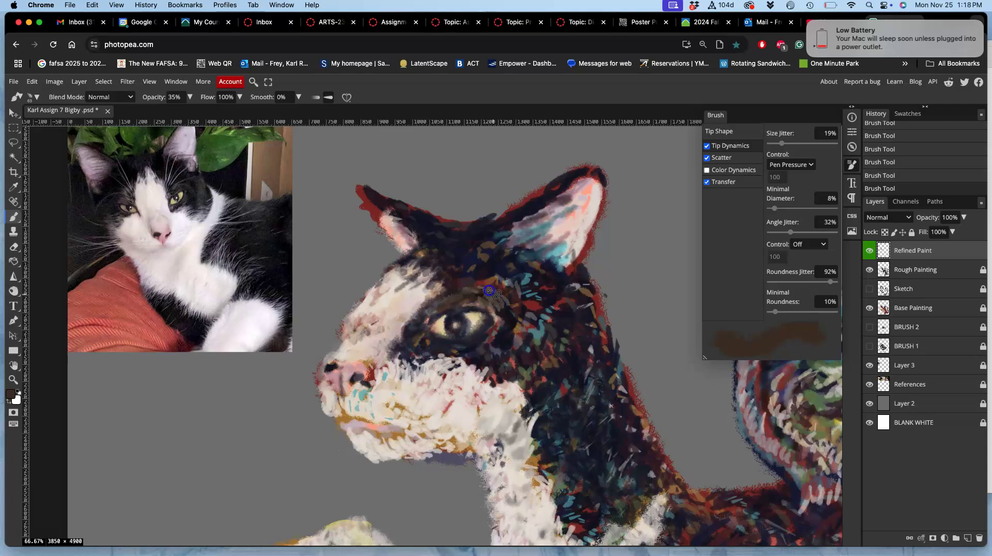
{"action": "left_click", "coordinate": [439, 286], "text": "alt"}
{"action": "mouse_move", "coordinate": [485, 256]}
{"action": "left_mouse_down"}
{"action": "mouse_move", "coordinate": [508, 266]}
{"action": "mouse_move", "coordinate": [547, 211]}
{"action": "mouse_move", "coordinate": [569, 204]}
{"action": "left_mouse_up"}
Brush pale pink sampled from the near ear across its inner surface and over the teal strokes
{"action": "left_click", "coordinate": [566, 224], "text": "alt"}
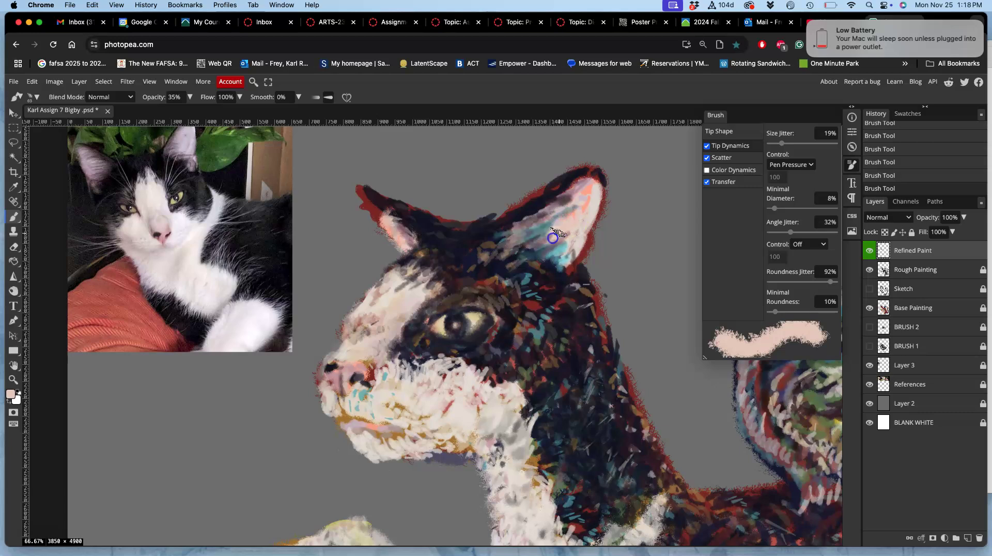
{"action": "left_click_drag", "start_coordinate": [532, 243], "coordinate": [556, 244]}
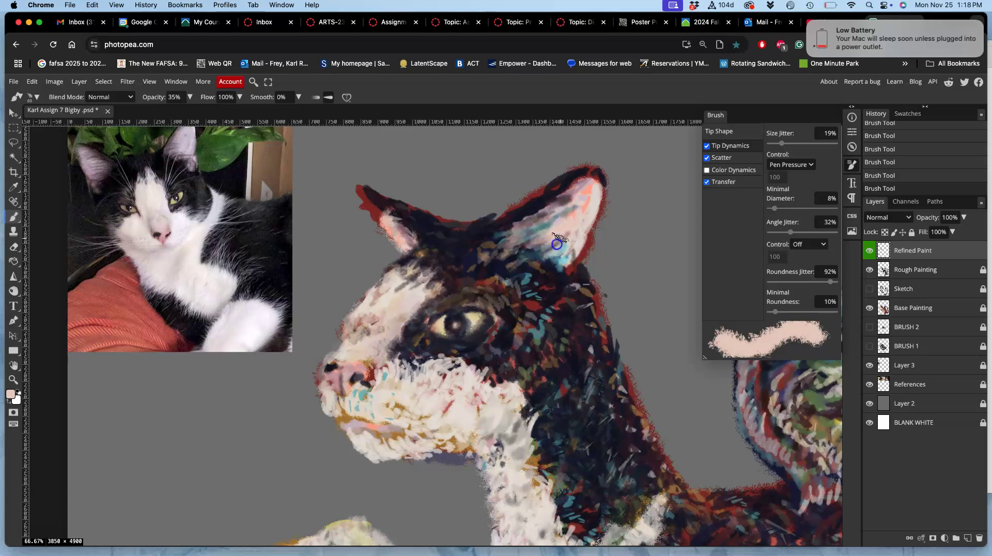
{"action": "left_click_drag", "start_coordinate": [578, 212], "coordinate": [577, 237]}
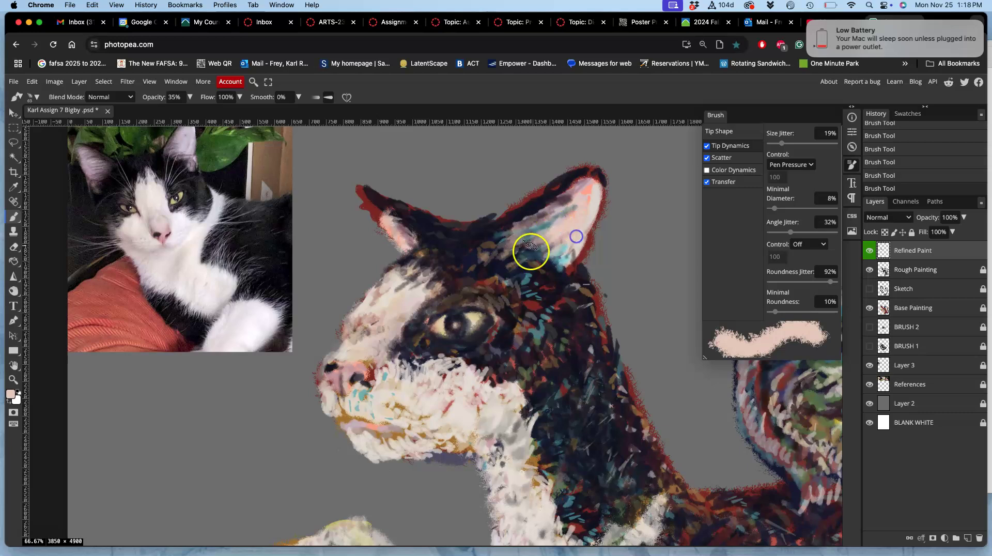
Cover the near ear's red outline and base with sampled dark fur tones, and extend its rim with sampled pale pink
{"action": "left_click", "coordinate": [566, 277], "text": "alt"}
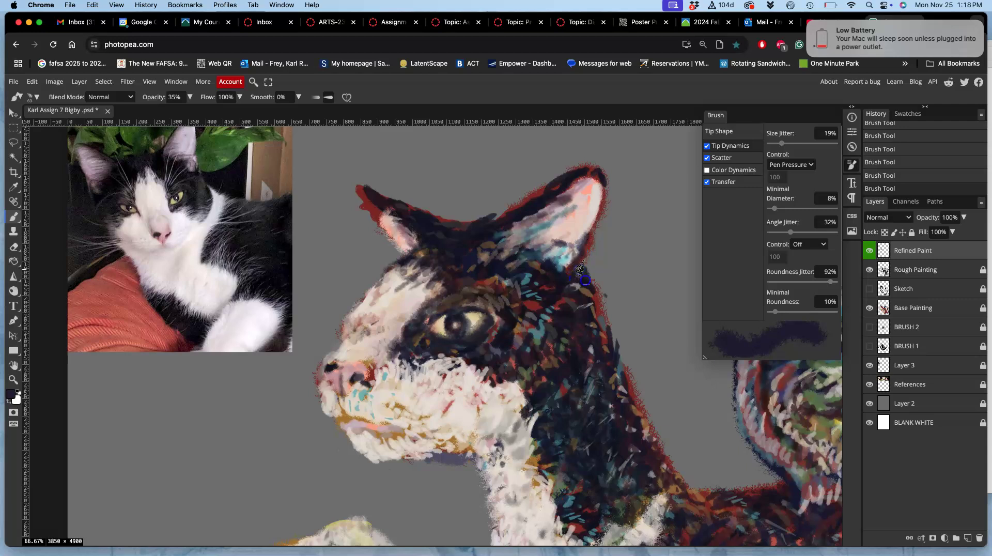
{"action": "left_click", "coordinate": [550, 284], "text": "alt"}
{"action": "left_click", "coordinate": [569, 225], "text": "alt"}
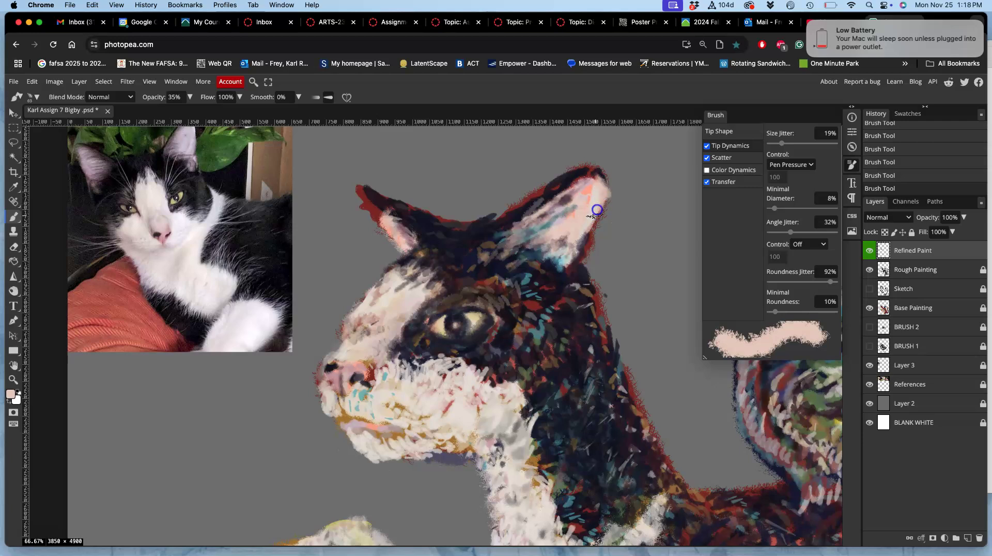
{"action": "left_click", "coordinate": [570, 265], "text": "alt"}
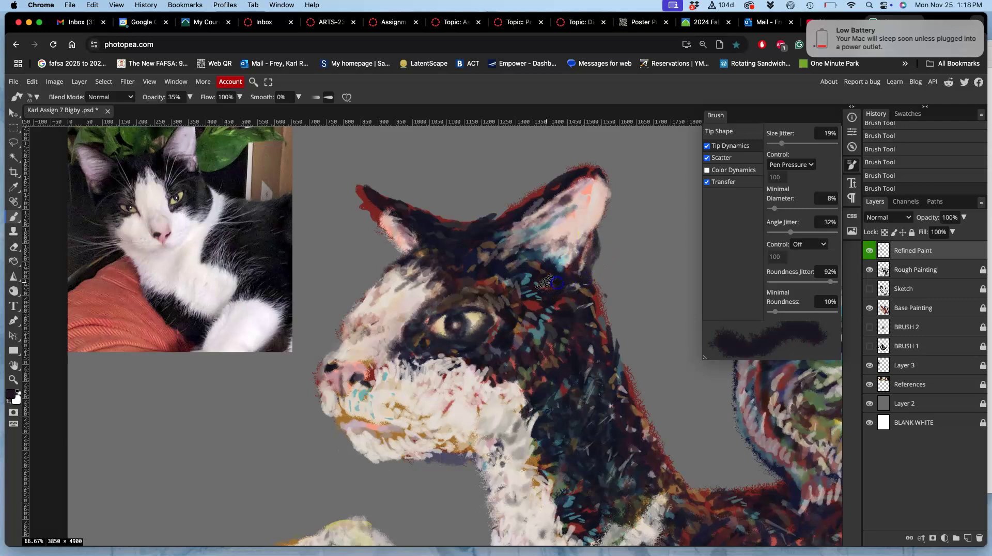
Fill the lower part of the near ear with sampled pale pink and salmon, and sample a dark fur tone beside it
{"action": "left_click", "coordinate": [580, 236], "text": "alt"}
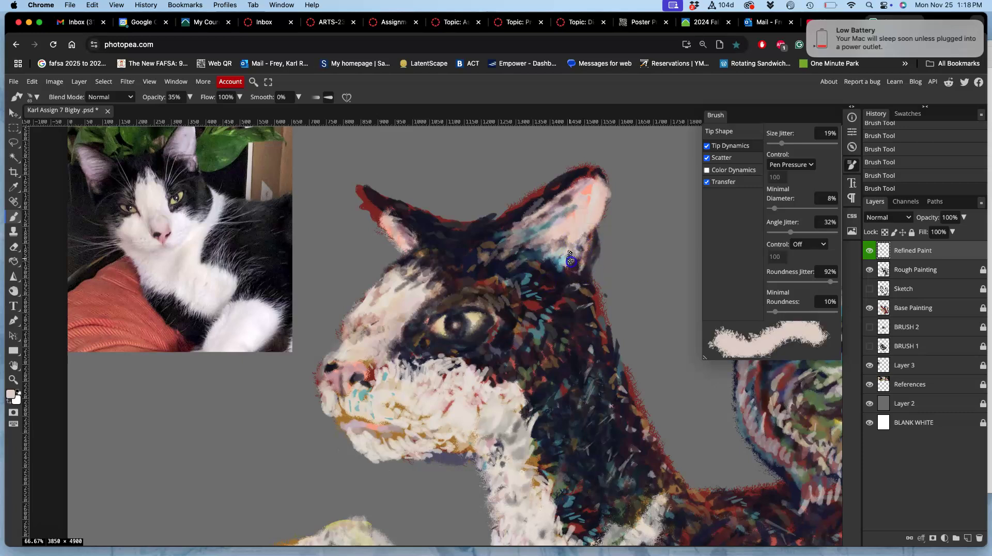
{"action": "left_click_drag", "start_coordinate": [580, 246], "coordinate": [570, 262]}
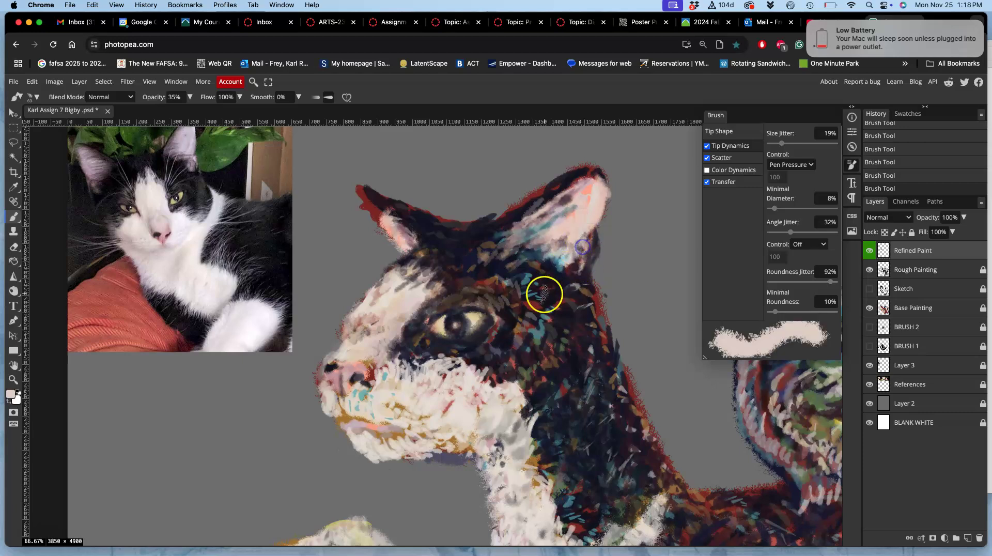
{"action": "left_click", "coordinate": [581, 193], "text": "alt"}
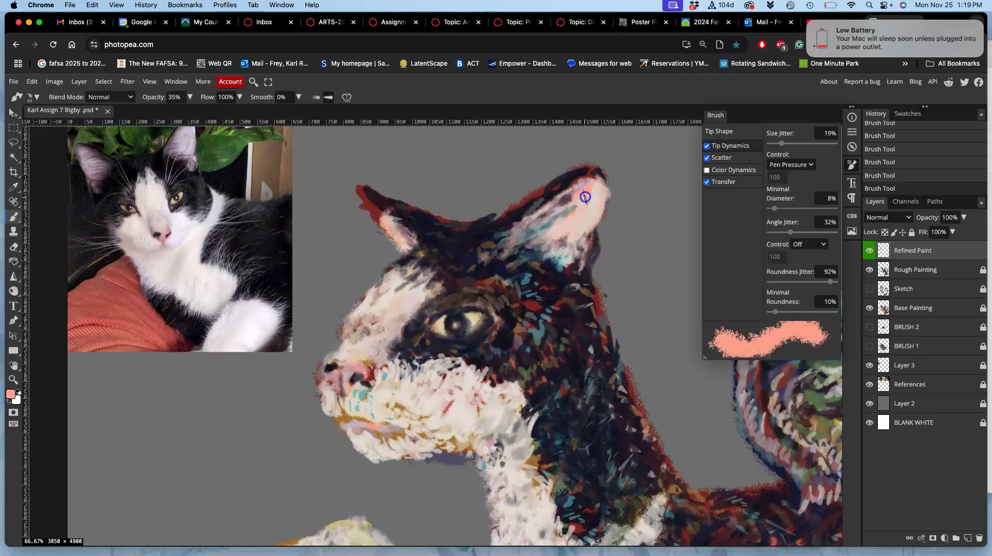
{"action": "left_click_drag", "start_coordinate": [596, 201], "coordinate": [595, 204]}
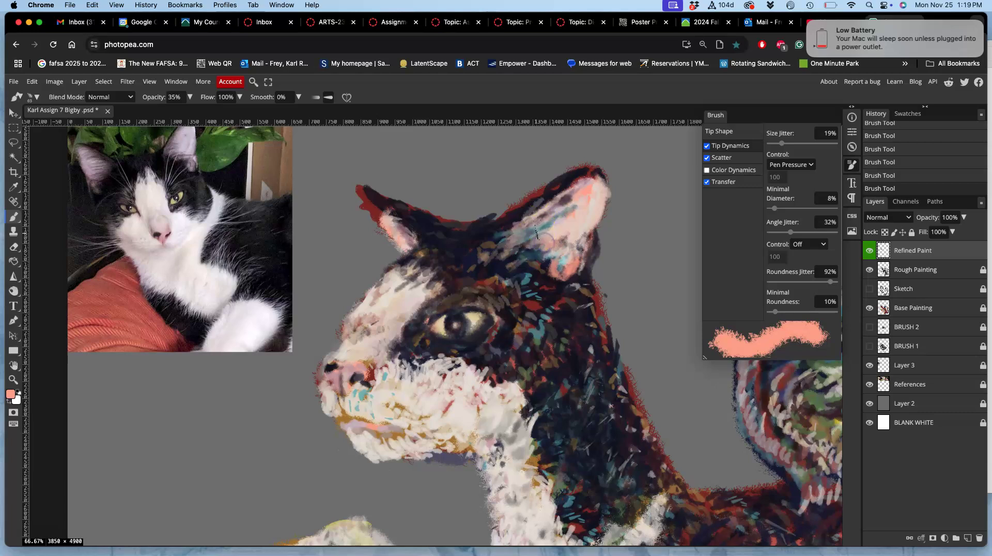
{"action": "left_click", "coordinate": [488, 266], "text": "alt"}
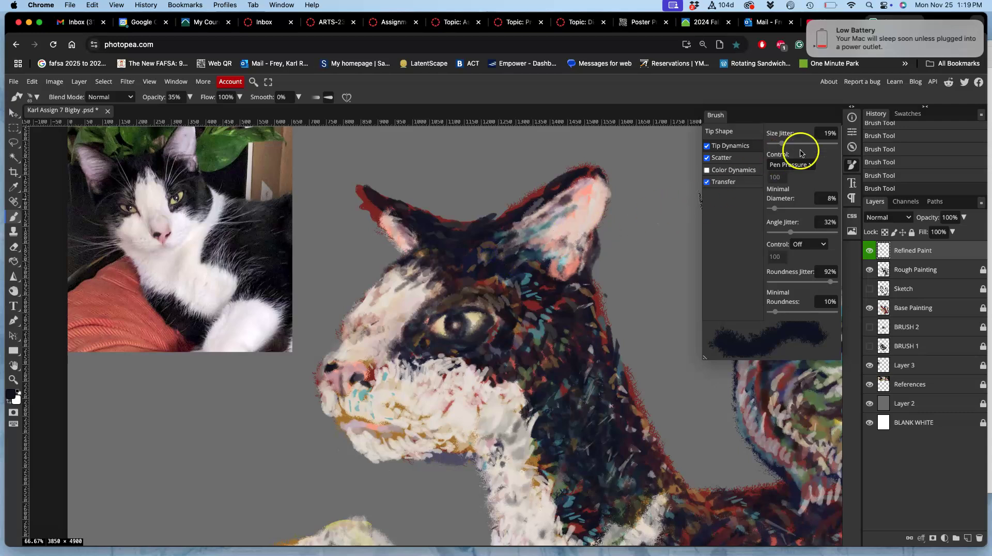
Reopen the Navigator at a smaller size and brush sampled pale fur tones over the cheek and the area below the nose
{"action": "left_click", "coordinate": [852, 147]}
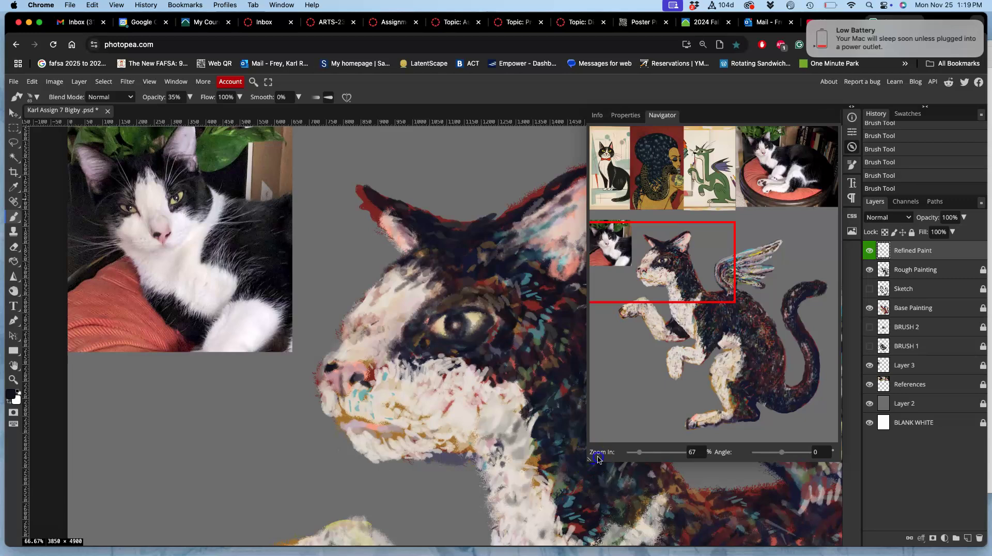
{"action": "left_click_drag", "start_coordinate": [629, 432], "coordinate": [635, 428]}
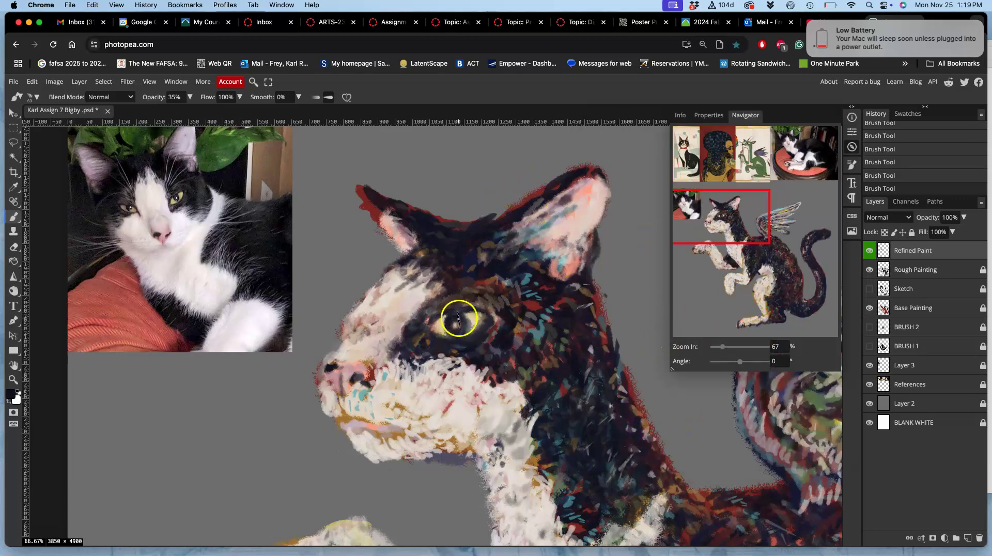
{"action": "left_click", "coordinate": [409, 299], "text": "alt"}
{"action": "left_click_drag", "start_coordinate": [405, 343], "coordinate": [394, 360]}
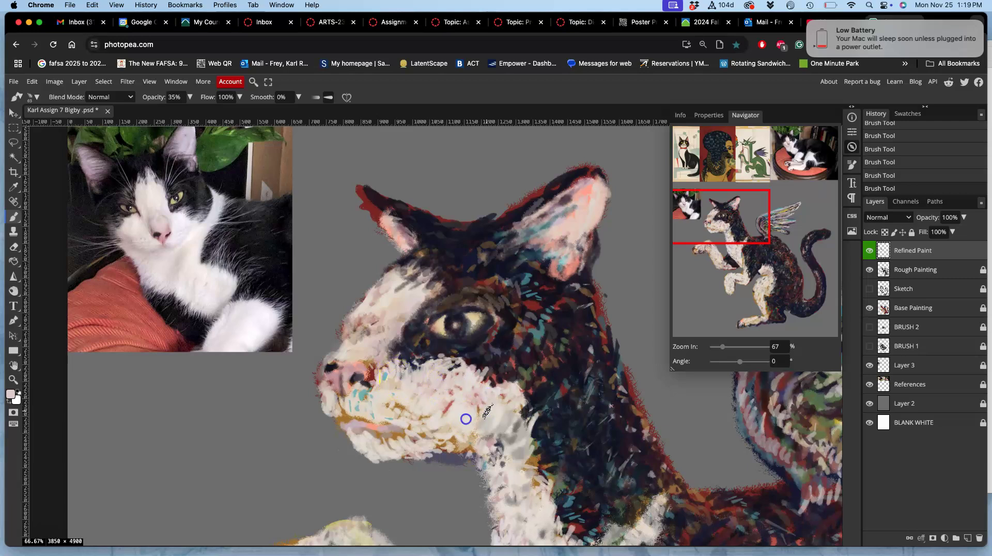
{"action": "mouse_move", "coordinate": [363, 402]}
{"action": "left_mouse_down"}
{"action": "mouse_move", "coordinate": [363, 382]}
{"action": "mouse_move", "coordinate": [348, 403]}
{"action": "mouse_move", "coordinate": [391, 341]}
{"action": "mouse_move", "coordinate": [387, 315]}
{"action": "mouse_move", "coordinate": [396, 305]}
{"action": "mouse_move", "coordinate": [348, 404]}
{"action": "left_mouse_up"}
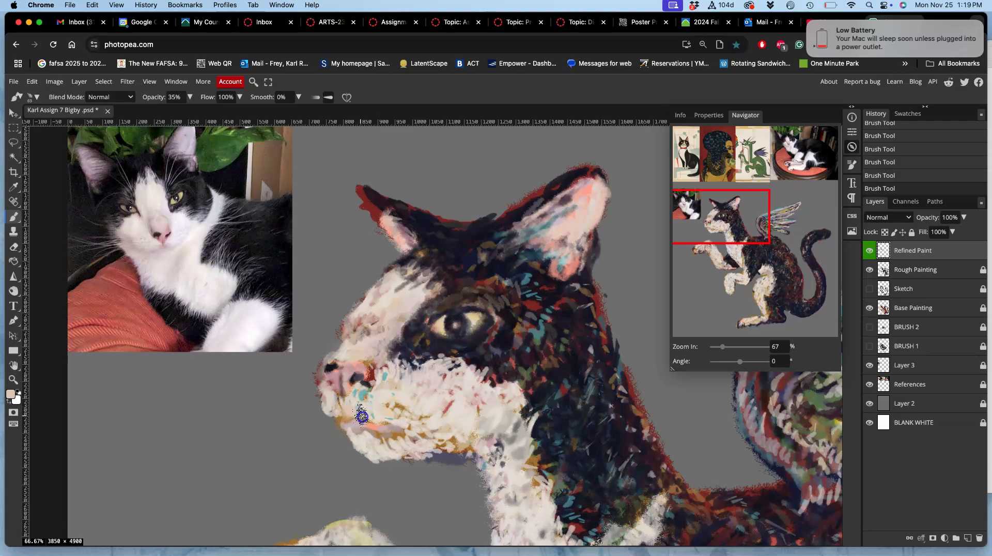
Brush off-white strokes along the mouth line, front of the muzzle, chin and lower jaw
{"action": "mouse_move", "coordinate": [391, 420]}
{"action": "left_mouse_down"}
{"action": "mouse_move", "coordinate": [428, 361]}
{"action": "mouse_move", "coordinate": [426, 419]}
{"action": "mouse_move", "coordinate": [455, 425]}
{"action": "mouse_move", "coordinate": [395, 439]}
{"action": "mouse_move", "coordinate": [371, 415]}
{"action": "left_mouse_up"}
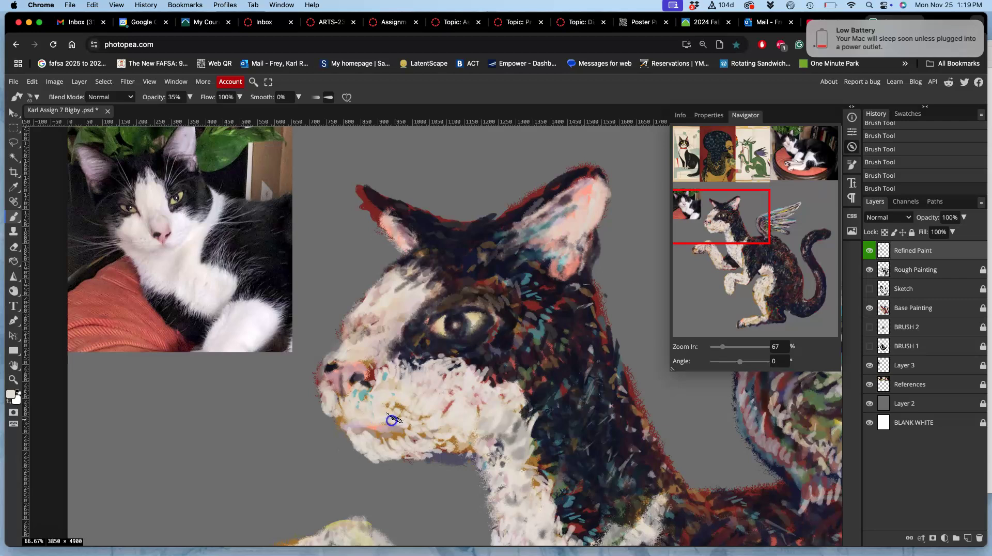
{"action": "mouse_move", "coordinate": [350, 415]}
{"action": "left_mouse_down"}
{"action": "mouse_move", "coordinate": [329, 423]}
{"action": "mouse_move", "coordinate": [322, 404]}
{"action": "left_mouse_up"}
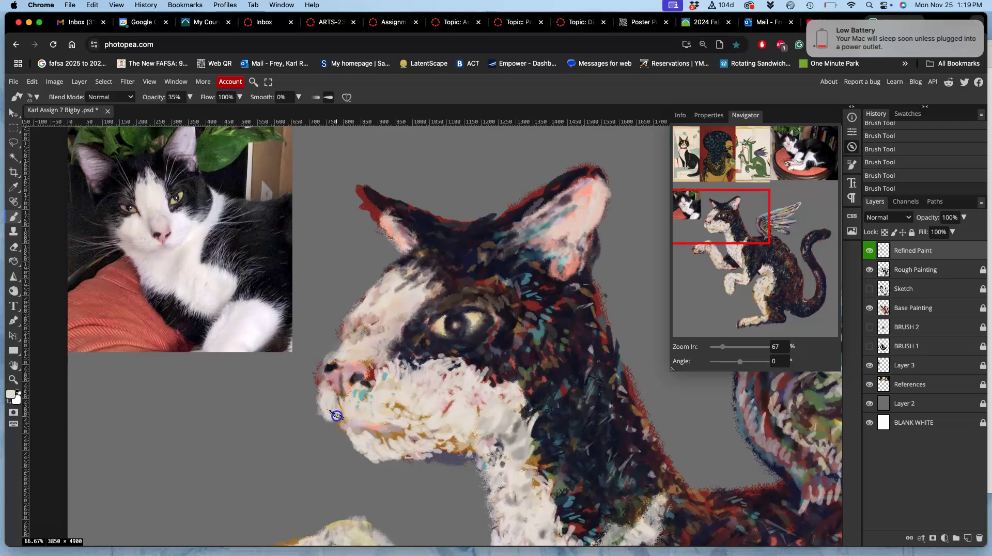
{"action": "mouse_move", "coordinate": [412, 449]}
{"action": "left_mouse_down"}
{"action": "mouse_move", "coordinate": [416, 431]}
{"action": "mouse_move", "coordinate": [354, 431]}
{"action": "left_mouse_up"}
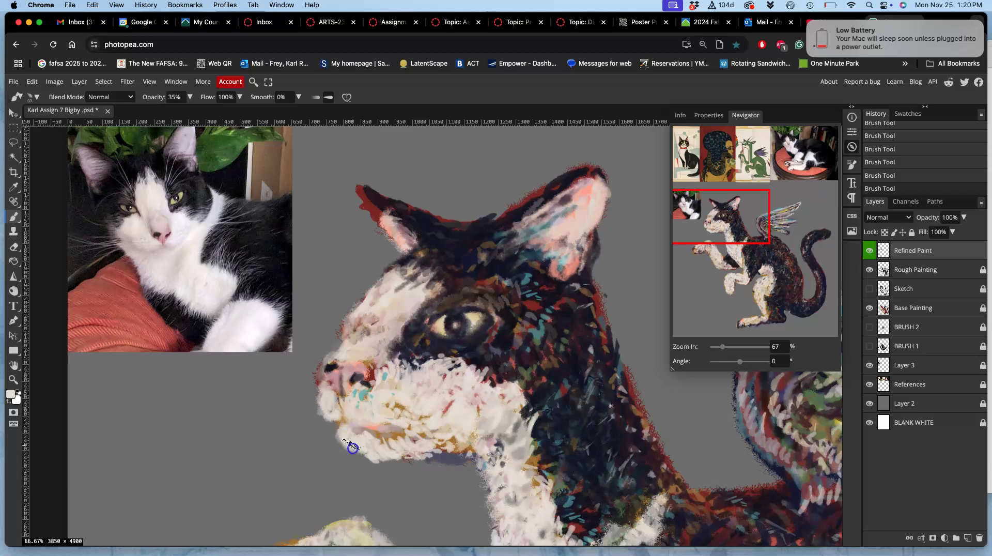
{"action": "left_click_drag", "start_coordinate": [381, 454], "coordinate": [463, 450]}
Brush sampled brown tones over the grey and orange-red strokes on the brow above the eye
{"action": "scroll", "coordinate": [454, 404], "scroll_direction": "up", "scroll_amount": 4}
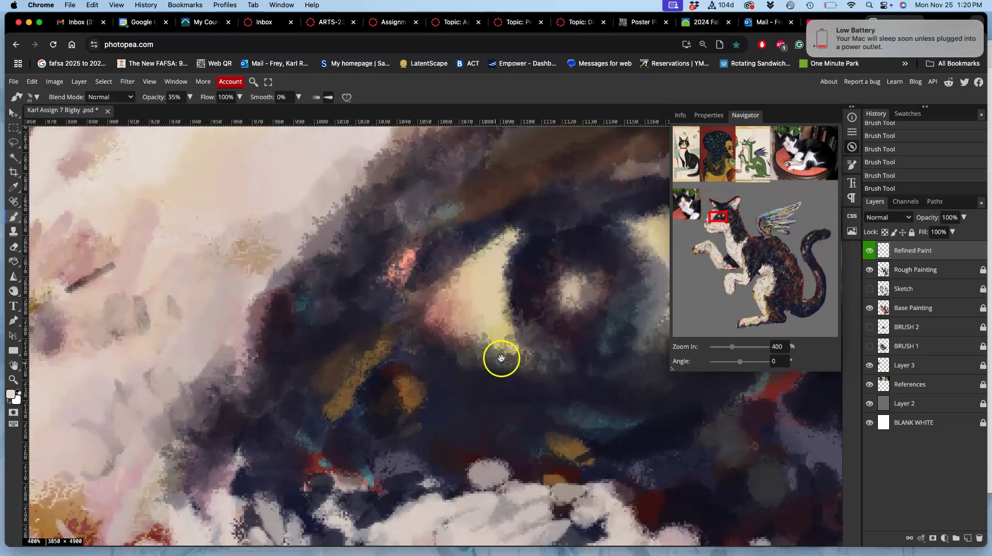
{"action": "scroll", "coordinate": [500, 354], "scroll_direction": "up", "scroll_amount": 2}
{"action": "left_click_drag", "start_coordinate": [301, 485], "coordinate": [274, 506]}
{"action": "left_click_drag", "start_coordinate": [419, 405], "coordinate": [319, 431]}
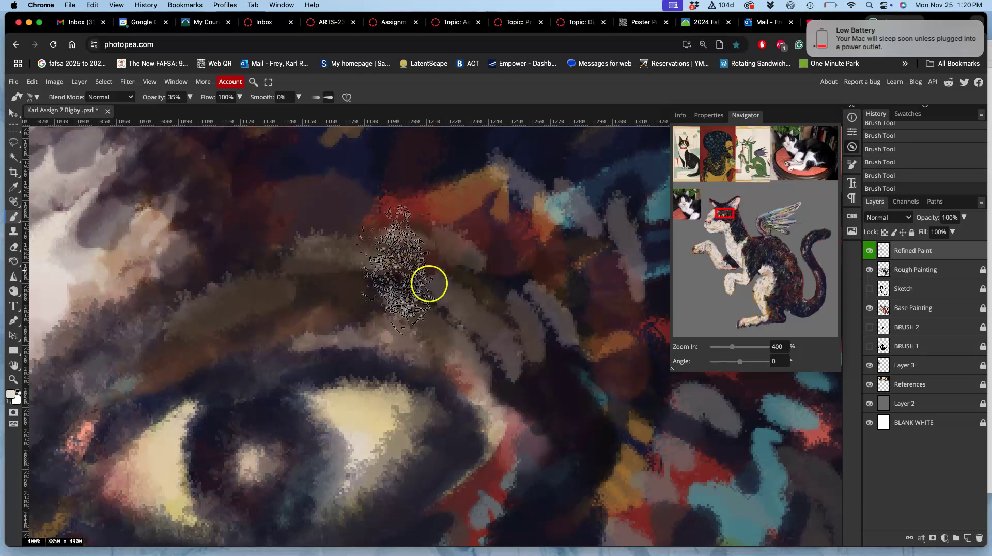
{"action": "mouse_move", "coordinate": [488, 321]}
{"action": "left_mouse_down"}
{"action": "mouse_move", "coordinate": [451, 307]}
{"action": "mouse_move", "coordinate": [392, 323]}
{"action": "mouse_move", "coordinate": [392, 298]}
{"action": "mouse_move", "coordinate": [359, 293]}
{"action": "mouse_move", "coordinate": [475, 316]}
{"action": "mouse_move", "coordinate": [497, 376]}
{"action": "left_mouse_up"}
{"action": "mouse_move", "coordinate": [339, 256]}
{"action": "left_mouse_down"}
{"action": "mouse_move", "coordinate": [459, 214]}
{"action": "mouse_move", "coordinate": [492, 223]}
{"action": "mouse_move", "coordinate": [492, 232]}
{"action": "mouse_move", "coordinate": [468, 191]}
{"action": "mouse_move", "coordinate": [402, 184]}
{"action": "mouse_move", "coordinate": [535, 191]}
{"action": "mouse_move", "coordinate": [498, 194]}
{"action": "left_mouse_up"}
{"action": "left_click", "coordinate": [461, 218], "text": "alt"}
{"action": "left_click", "coordinate": [440, 180], "text": "alt"}
{"action": "mouse_move", "coordinate": [390, 175]}
{"action": "left_mouse_down"}
{"action": "mouse_move", "coordinate": [345, 188]}
{"action": "mouse_move", "coordinate": [254, 262]}
{"action": "mouse_move", "coordinate": [355, 279]}
{"action": "left_mouse_up"}
{"action": "mouse_move", "coordinate": [290, 283]}
{"action": "left_mouse_down"}
{"action": "mouse_move", "coordinate": [541, 289]}
{"action": "mouse_move", "coordinate": [410, 259]}
{"action": "mouse_move", "coordinate": [426, 271]}
{"action": "mouse_move", "coordinate": [382, 286]}
{"action": "mouse_move", "coordinate": [343, 281]}
{"action": "mouse_move", "coordinate": [233, 343]}
{"action": "left_mouse_up"}
Blend the upper and inner parts of the brow into the forehead with a sampled dark fur tone
{"action": "left_click", "coordinate": [571, 292], "text": "alt"}
{"action": "left_click_drag", "start_coordinate": [312, 246], "coordinate": [236, 256]}
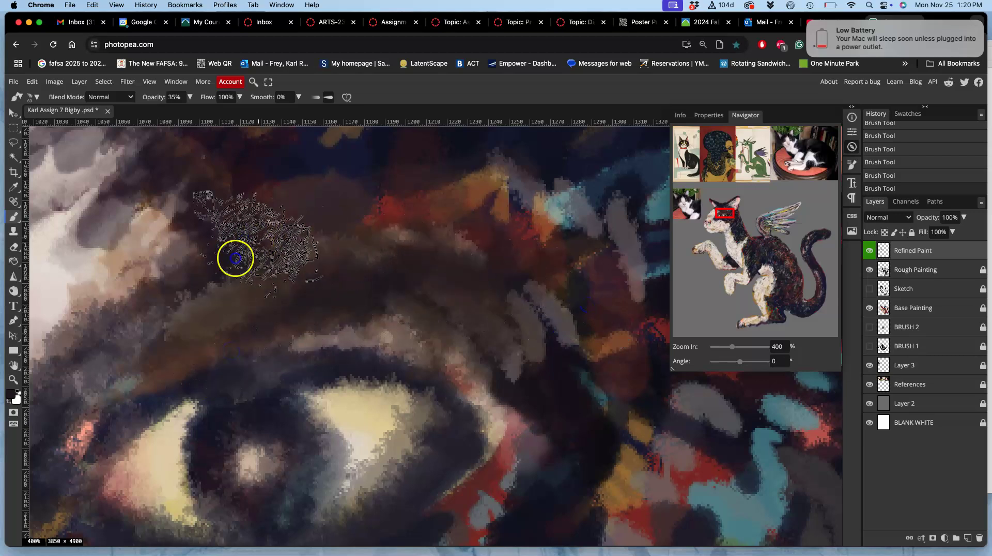
{"action": "left_click_drag", "start_coordinate": [295, 277], "coordinate": [214, 311]}
{"action": "mouse_move", "coordinate": [364, 273]}
{"action": "left_mouse_down"}
{"action": "mouse_move", "coordinate": [429, 312]}
{"action": "mouse_move", "coordinate": [398, 308]}
{"action": "left_mouse_up"}
{"action": "left_click_drag", "start_coordinate": [288, 230], "coordinate": [259, 239]}
Cover the pale grey strokes beyond the eye's outer corner with sampled dark reddish tones
{"action": "mouse_move", "coordinate": [471, 354]}
{"action": "left_mouse_down"}
{"action": "mouse_move", "coordinate": [523, 364]}
{"action": "mouse_move", "coordinate": [544, 348]}
{"action": "left_mouse_up"}
{"action": "mouse_move", "coordinate": [524, 305]}
{"action": "left_mouse_down"}
{"action": "mouse_move", "coordinate": [552, 360]}
{"action": "mouse_move", "coordinate": [553, 323]}
{"action": "mouse_move", "coordinate": [553, 401]}
{"action": "mouse_move", "coordinate": [591, 368]}
{"action": "mouse_move", "coordinate": [549, 304]}
{"action": "mouse_move", "coordinate": [549, 343]}
{"action": "mouse_move", "coordinate": [571, 312]}
{"action": "mouse_move", "coordinate": [549, 456]}
{"action": "mouse_move", "coordinate": [646, 342]}
{"action": "left_mouse_up"}
{"action": "left_click", "coordinate": [655, 330], "text": "alt"}
{"action": "mouse_move", "coordinate": [604, 306]}
{"action": "left_mouse_down"}
{"action": "mouse_move", "coordinate": [612, 333]}
{"action": "mouse_move", "coordinate": [589, 374]}
{"action": "mouse_move", "coordinate": [532, 347]}
{"action": "mouse_move", "coordinate": [565, 400]}
{"action": "mouse_move", "coordinate": [526, 347]}
{"action": "left_mouse_up"}
{"action": "left_click_drag", "start_coordinate": [485, 270], "coordinate": [540, 342]}
{"action": "left_click", "coordinate": [655, 323], "text": "alt"}
{"action": "mouse_move", "coordinate": [655, 323]}
{"action": "left_mouse_down"}
{"action": "mouse_move", "coordinate": [504, 322]}
{"action": "mouse_move", "coordinate": [541, 403]}
{"action": "mouse_move", "coordinate": [595, 410]}
{"action": "mouse_move", "coordinate": [606, 435]}
{"action": "mouse_move", "coordinate": [520, 387]}
{"action": "mouse_move", "coordinate": [520, 440]}
{"action": "mouse_move", "coordinate": [498, 407]}
{"action": "mouse_move", "coordinate": [513, 450]}
{"action": "mouse_move", "coordinate": [482, 457]}
{"action": "mouse_move", "coordinate": [465, 477]}
{"action": "mouse_move", "coordinate": [499, 407]}
{"action": "mouse_move", "coordinate": [448, 492]}
{"action": "mouse_move", "coordinate": [491, 392]}
{"action": "mouse_move", "coordinate": [441, 343]}
{"action": "mouse_move", "coordinate": [351, 322]}
{"action": "mouse_move", "coordinate": [283, 342]}
{"action": "mouse_move", "coordinate": [428, 339]}
{"action": "mouse_move", "coordinate": [482, 376]}
{"action": "mouse_move", "coordinate": [528, 469]}
{"action": "mouse_move", "coordinate": [547, 375]}
{"action": "mouse_move", "coordinate": [521, 288]}
{"action": "mouse_move", "coordinate": [544, 343]}
{"action": "mouse_move", "coordinate": [541, 318]}
{"action": "left_mouse_up"}
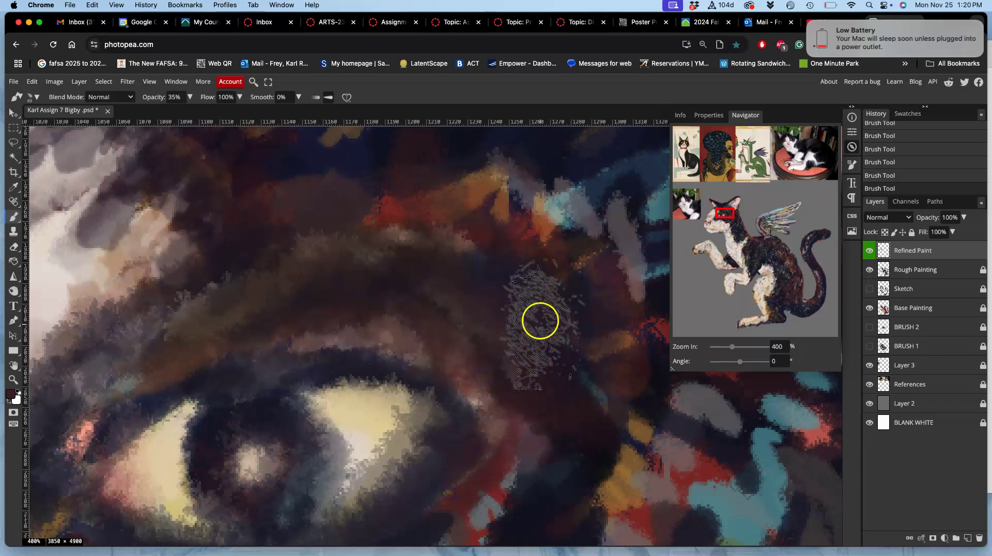
Examine the painted eye and brow up close, and the whole head at 100% zoom
{"action": "key", "text": "super+equal"}
{"action": "key", "text": "super+equal"}
{"action": "left_click_drag", "start_coordinate": [580, 286], "coordinate": [508, 298]}
{"action": "left_click_drag", "start_coordinate": [471, 370], "coordinate": [518, 280]}
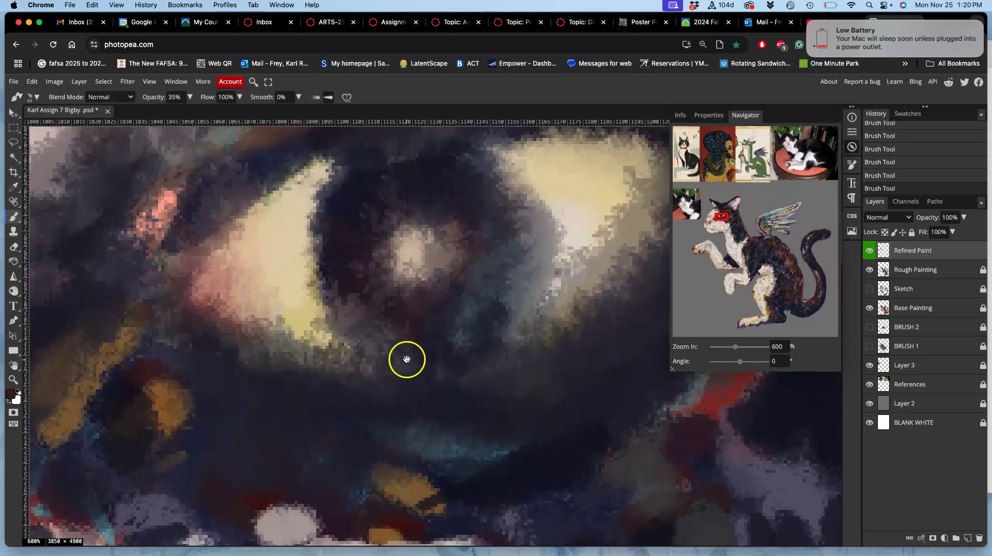
{"action": "left_click_drag", "start_coordinate": [351, 385], "coordinate": [398, 299]}
{"action": "key", "text": "super+minus"}
{"action": "key", "text": "super+minus"}
{"action": "key", "text": "super+minus"}
{"action": "key", "text": "super+minus"}
{"action": "key", "text": "super+minus"}
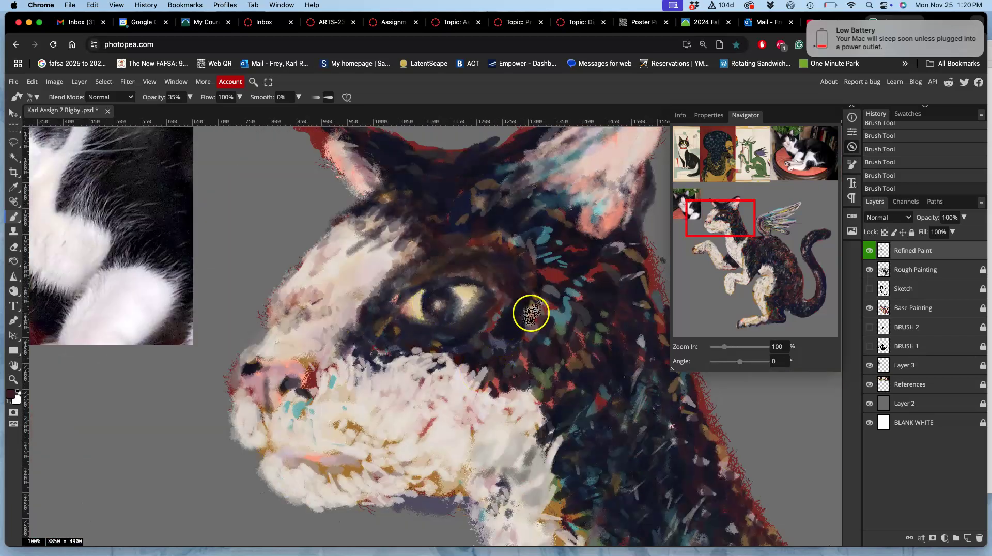
{"action": "mouse_move", "coordinate": [389, 279]}
{"action": "left_mouse_down"}
{"action": "mouse_move", "coordinate": [356, 293]}
{"action": "mouse_move", "coordinate": [344, 336]}
{"action": "left_mouse_up"}
{"action": "left_click_drag", "start_coordinate": [415, 311], "coordinate": [405, 348]}
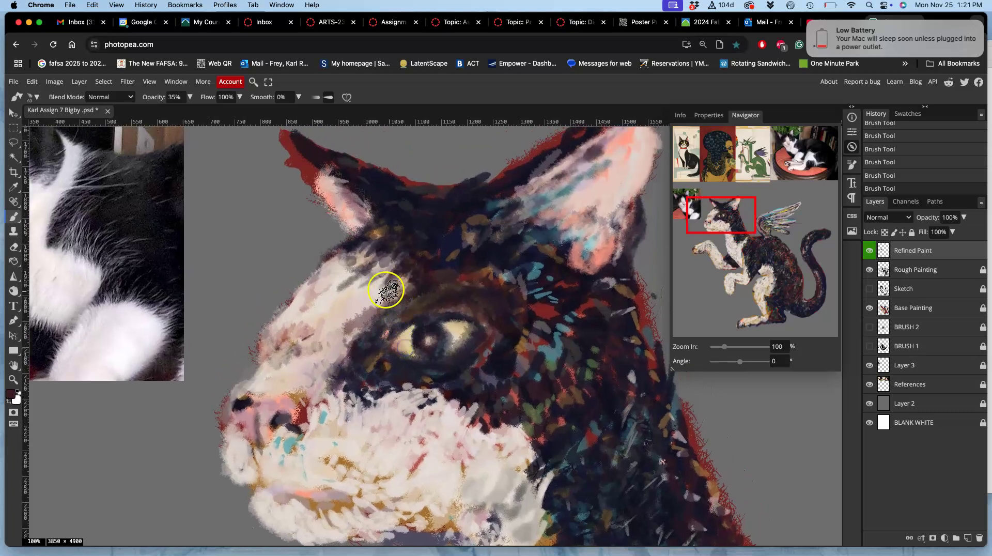
Brush a sampled pale grey along the inner edge of the white blaze beside the eye
{"action": "left_click", "coordinate": [343, 287], "text": "alt"}
{"action": "mouse_move", "coordinate": [340, 292]}
{"action": "left_mouse_down"}
{"action": "mouse_move", "coordinate": [373, 261]}
{"action": "mouse_move", "coordinate": [343, 290]}
{"action": "mouse_move", "coordinate": [359, 280]}
{"action": "mouse_move", "coordinate": [369, 294]}
{"action": "mouse_move", "coordinate": [346, 328]}
{"action": "mouse_move", "coordinate": [358, 333]}
{"action": "mouse_move", "coordinate": [335, 356]}
{"action": "mouse_move", "coordinate": [325, 444]}
{"action": "mouse_move", "coordinate": [346, 352]}
{"action": "left_mouse_up"}
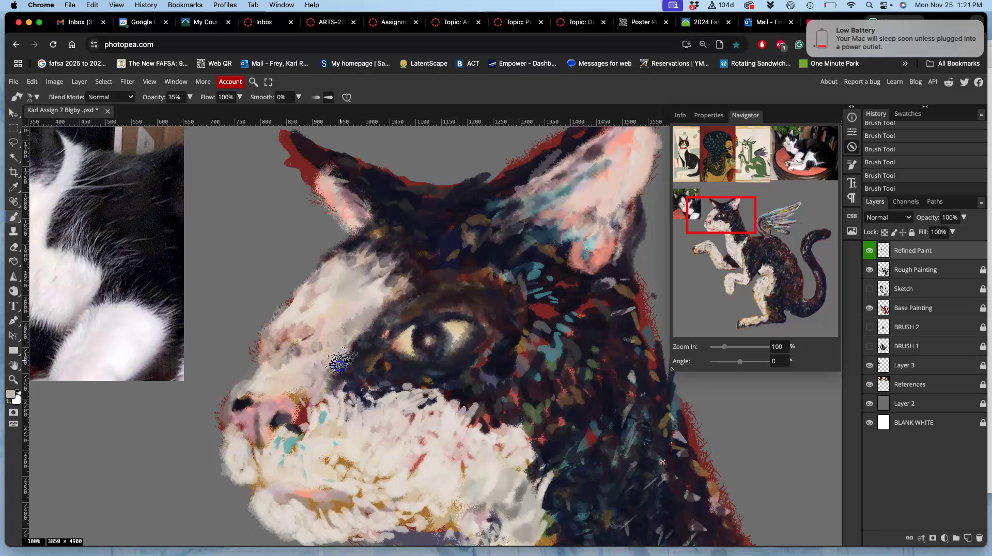
{"action": "left_click_drag", "start_coordinate": [423, 342], "coordinate": [557, 373]}
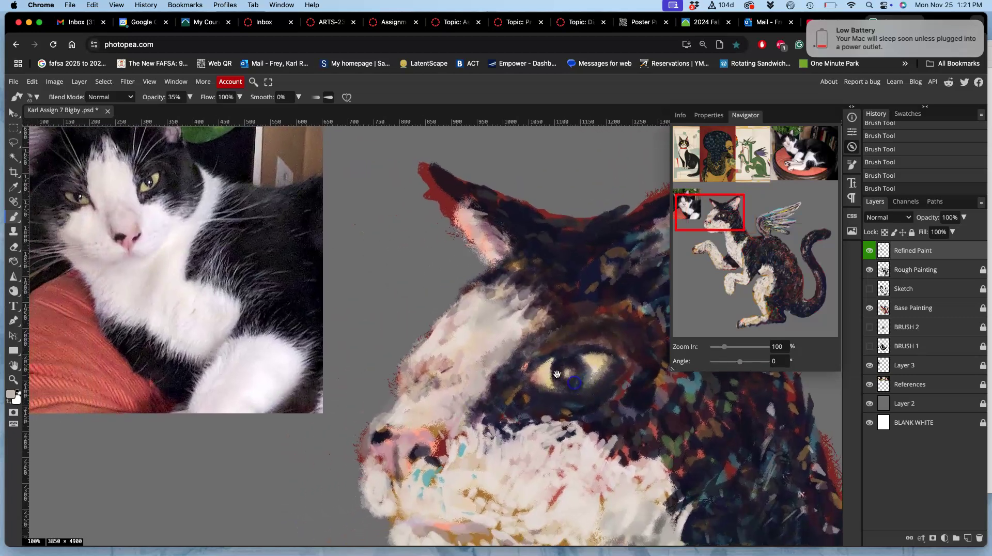
Brush sampled pale fur tones over the bridge of the nose and the blaze above it
{"action": "left_click_drag", "start_coordinate": [430, 379], "coordinate": [419, 392]}
{"action": "left_click", "coordinate": [444, 389]}
{"action": "left_click", "coordinate": [406, 404], "text": "alt"}
{"action": "left_click_drag", "start_coordinate": [411, 400], "coordinate": [399, 411]}
{"action": "mouse_move", "coordinate": [446, 352]}
{"action": "left_mouse_down"}
{"action": "mouse_move", "coordinate": [407, 404]}
{"action": "mouse_move", "coordinate": [423, 388]}
{"action": "mouse_move", "coordinate": [443, 395]}
{"action": "mouse_move", "coordinate": [493, 349]}
{"action": "mouse_move", "coordinate": [483, 335]}
{"action": "mouse_move", "coordinate": [478, 362]}
{"action": "mouse_move", "coordinate": [492, 366]}
{"action": "mouse_move", "coordinate": [508, 288]}
{"action": "left_mouse_up"}
{"action": "left_click", "coordinate": [434, 341], "text": "alt"}
{"action": "key", "text": "super+equal"}
{"action": "key", "text": "super+equal"}
{"action": "left_click_drag", "start_coordinate": [509, 352], "coordinate": [495, 283]}
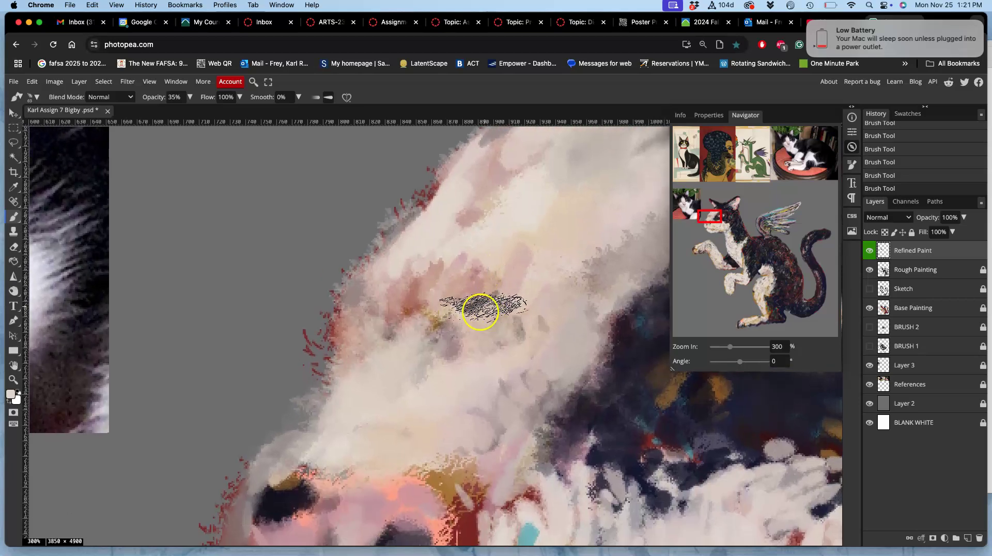
Unlock the Rough Painting layer and lock the Refined Paint layer
{"action": "left_click", "coordinate": [865, 253]}
{"action": "left_click", "coordinate": [865, 253]}
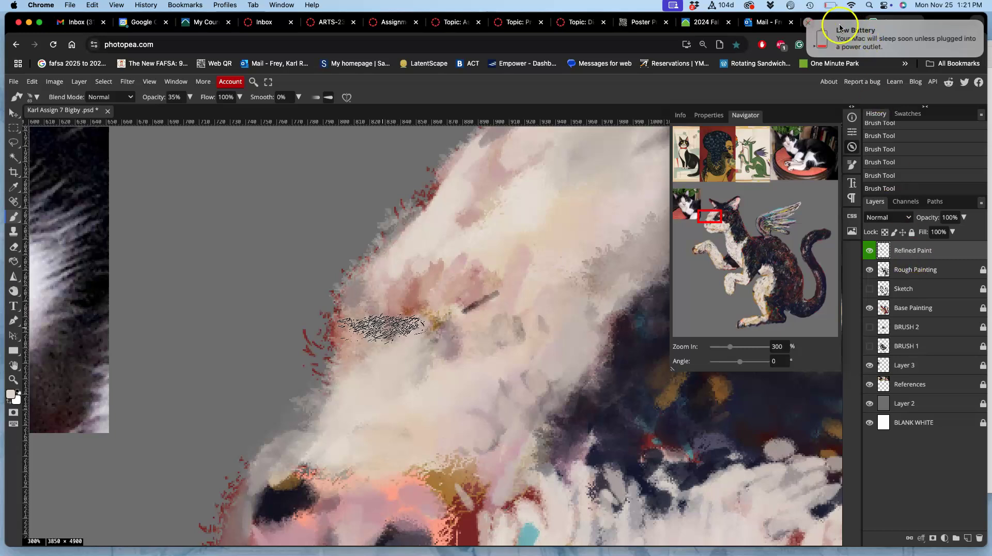
{"action": "left_click", "coordinate": [830, 5]}
{"action": "left_click", "coordinate": [831, 6]}
{"action": "left_click", "coordinate": [979, 271]}
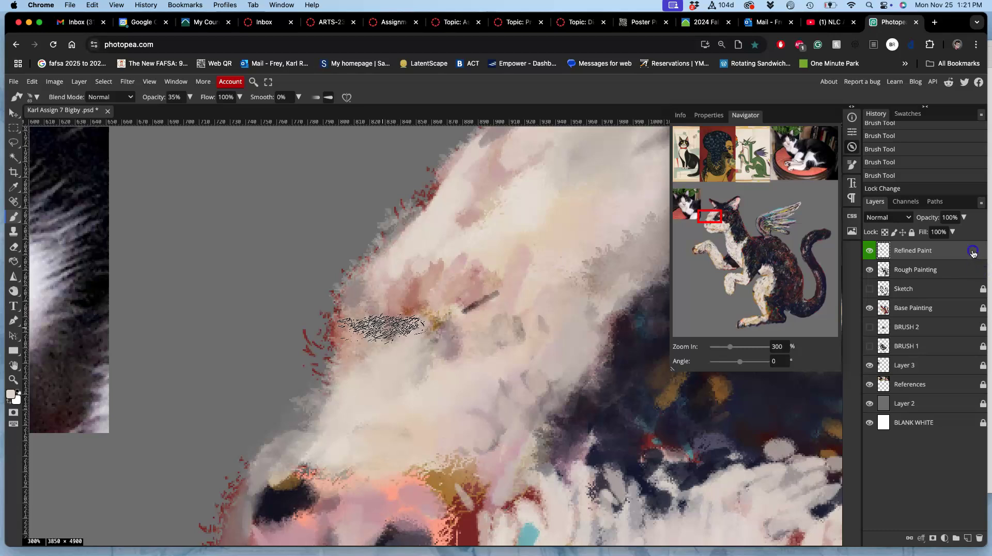
{"action": "left_click", "coordinate": [911, 232]}
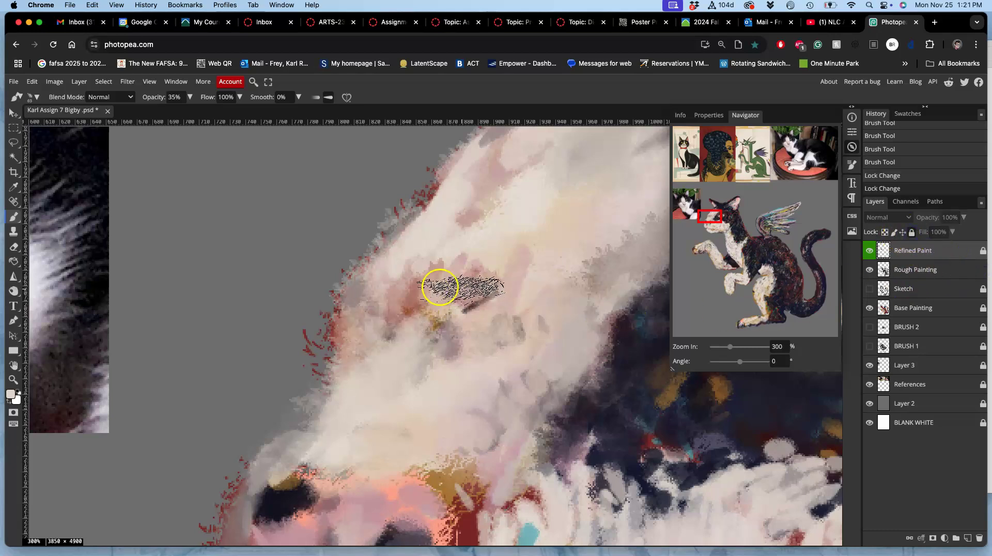
Smudge the stray dark stroke on the nose bridge of the Rough Painting layer, using an enlarged Smudge tool brush
{"action": "left_click", "coordinate": [16, 281]}
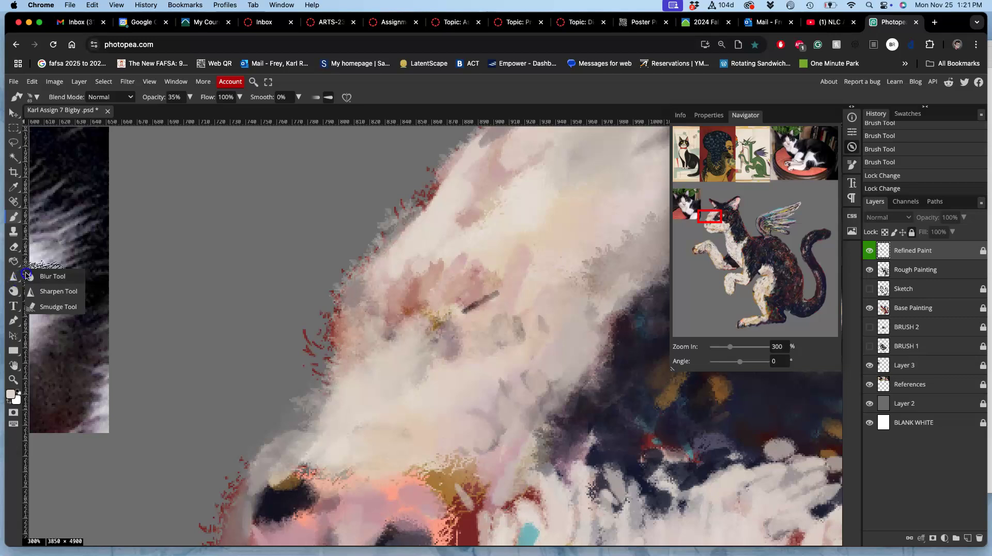
{"action": "left_click", "coordinate": [52, 305]}
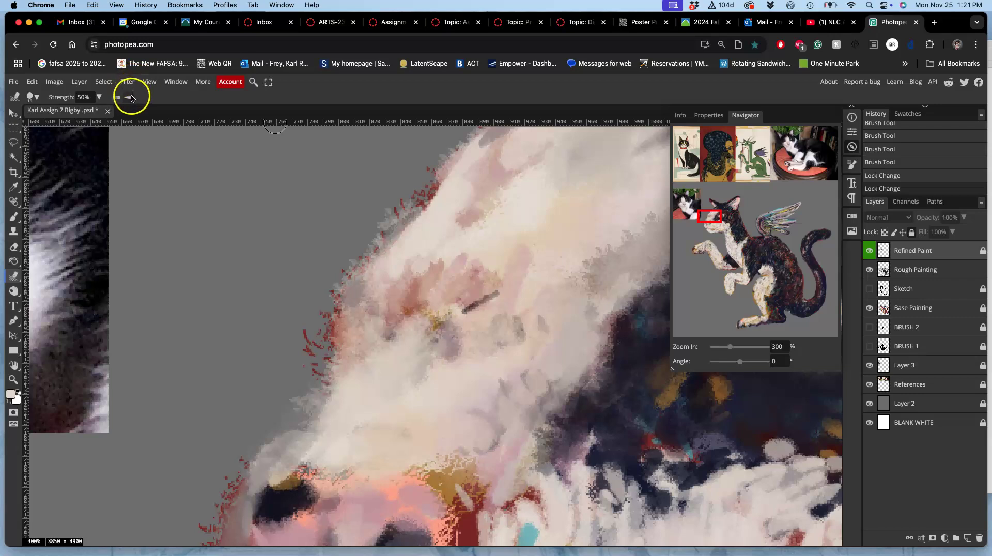
{"action": "left_click", "coordinate": [32, 97]}
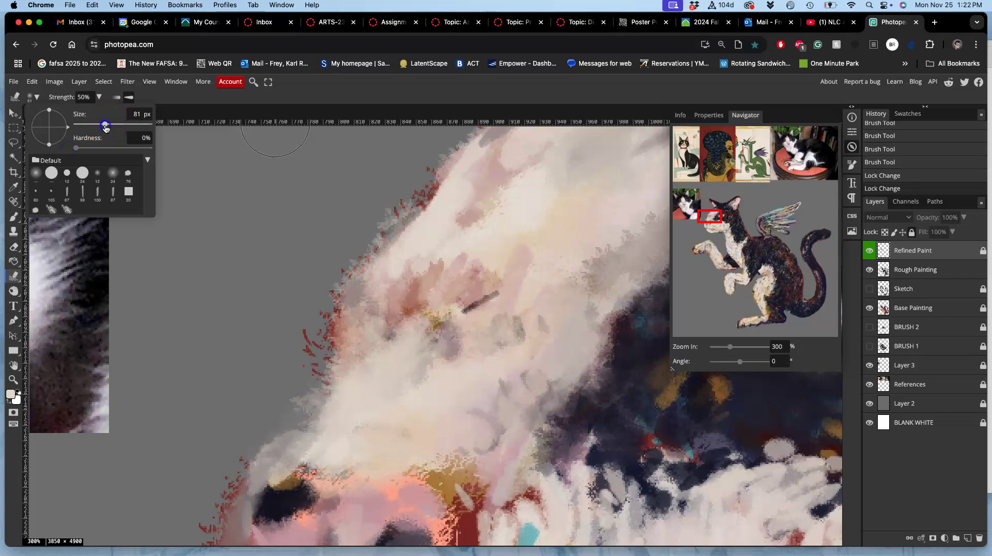
{"action": "left_click", "coordinate": [473, 293]}
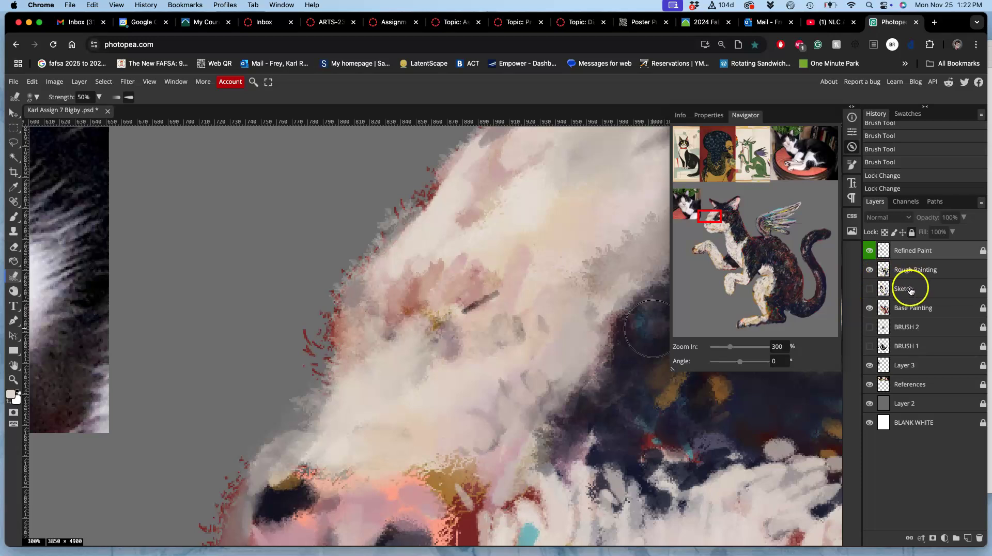
{"action": "left_click", "coordinate": [917, 268]}
{"action": "mouse_move", "coordinate": [535, 282]}
{"action": "left_mouse_down"}
{"action": "mouse_move", "coordinate": [473, 300]}
{"action": "mouse_move", "coordinate": [527, 271]}
{"action": "mouse_move", "coordinate": [558, 267]}
{"action": "mouse_move", "coordinate": [537, 246]}
{"action": "mouse_move", "coordinate": [522, 252]}
{"action": "mouse_move", "coordinate": [541, 237]}
{"action": "mouse_move", "coordinate": [516, 233]}
{"action": "mouse_move", "coordinate": [535, 221]}
{"action": "mouse_move", "coordinate": [525, 239]}
{"action": "mouse_move", "coordinate": [558, 250]}
{"action": "left_mouse_up"}
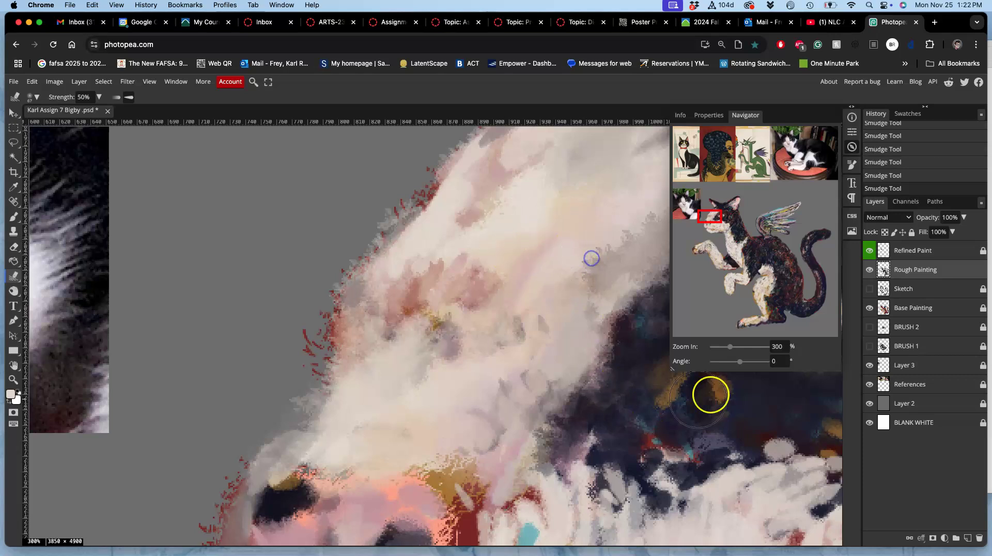
Lock the Rough Painting layer again
{"action": "left_click", "coordinate": [920, 250]}
{"action": "left_click", "coordinate": [922, 269]}
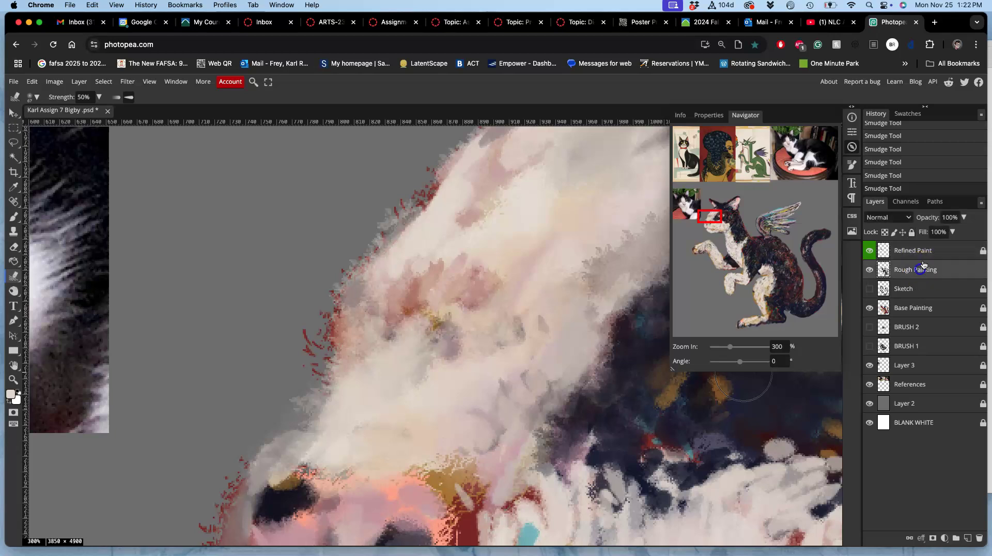
{"action": "left_click", "coordinate": [912, 231]}
{"action": "left_click", "coordinate": [926, 251]}
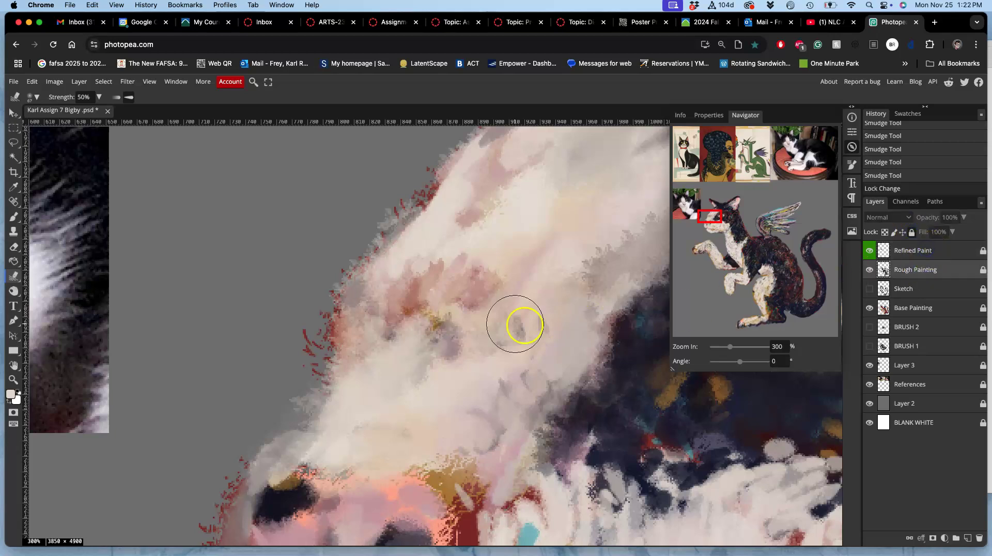
Unlock the Refined Paint layer and try smudging the reddish patch on the bridge of the nose
{"action": "scroll", "coordinate": [487, 282], "scroll_direction": "up", "scroll_amount": 3}
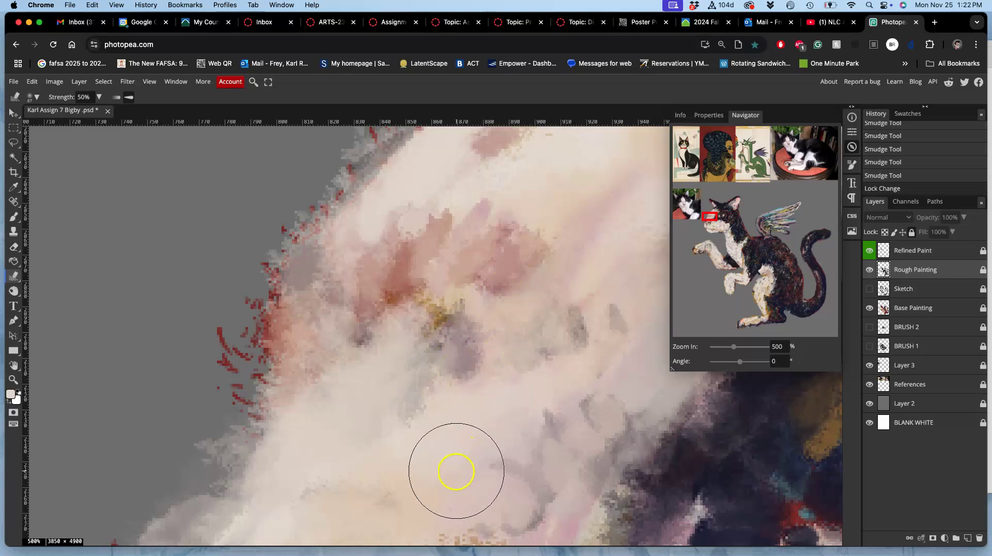
{"action": "left_click", "coordinate": [452, 307]}
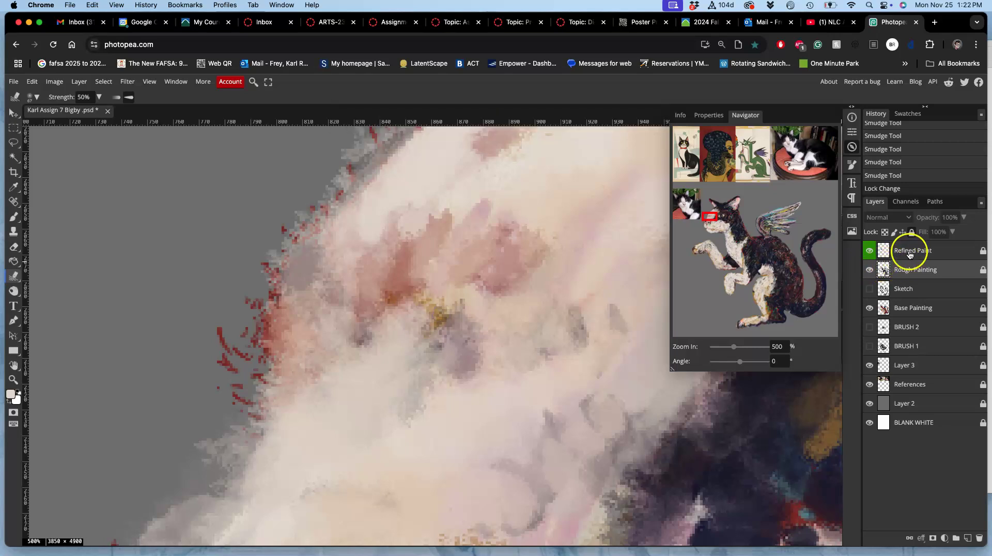
{"action": "left_click", "coordinate": [909, 251]}
{"action": "left_click", "coordinate": [911, 233]}
{"action": "mouse_move", "coordinate": [507, 257]}
{"action": "left_mouse_down"}
{"action": "mouse_move", "coordinate": [459, 277]}
{"action": "mouse_move", "coordinate": [414, 317]}
{"action": "mouse_move", "coordinate": [428, 269]}
{"action": "mouse_move", "coordinate": [365, 290]}
{"action": "mouse_move", "coordinate": [525, 278]}
{"action": "mouse_move", "coordinate": [468, 347]}
{"action": "mouse_move", "coordinate": [420, 330]}
{"action": "mouse_move", "coordinate": [449, 305]}
{"action": "mouse_move", "coordinate": [371, 337]}
{"action": "left_mouse_up"}
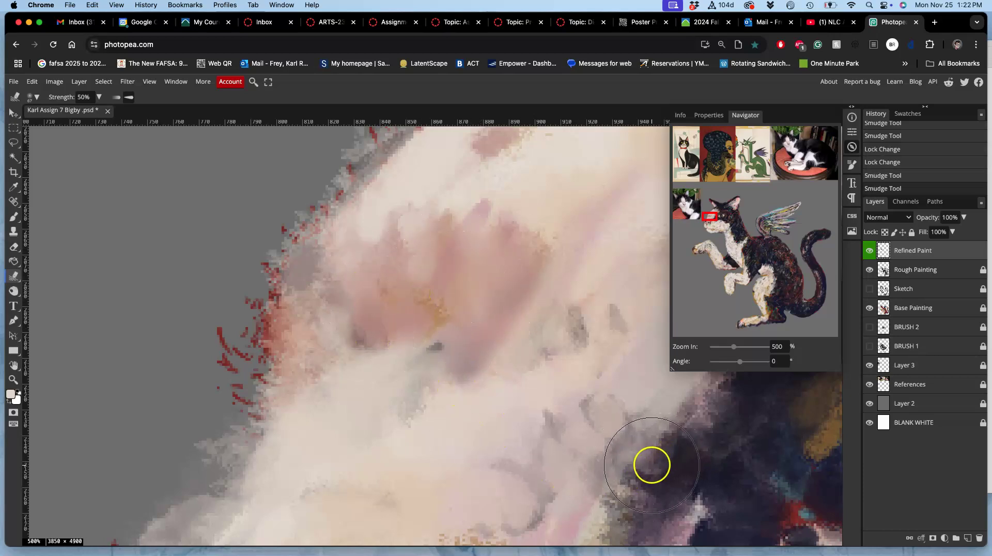
{"action": "key", "text": "super+minus"}
{"action": "key", "text": "super+minus"}
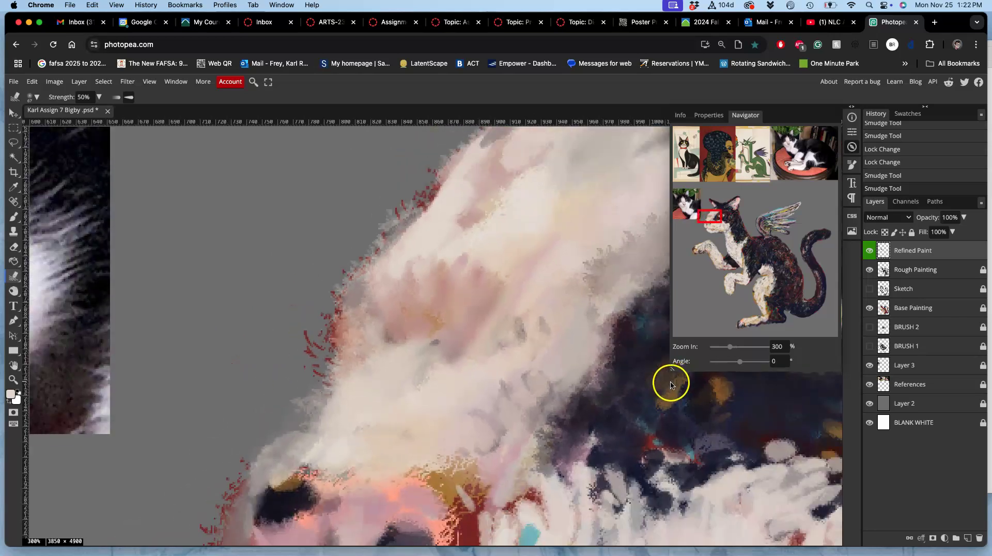
{"action": "key", "text": "super+minus"}
{"action": "key", "text": "super+minus"}
Undo the smudge strokes and the unlocking of the Refined Paint layer
{"action": "key", "text": "super+z"}
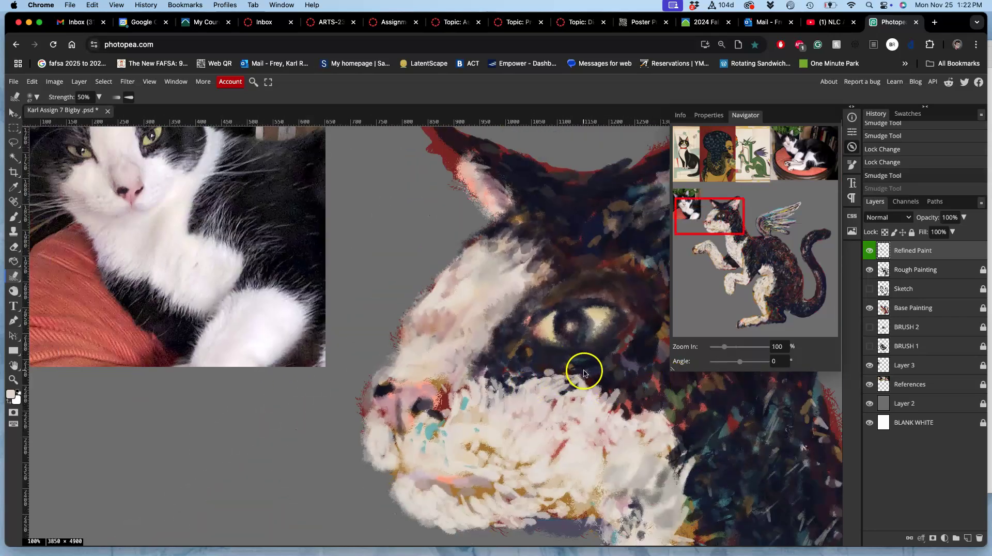
{"action": "key", "text": "super+z"}
{"action": "key", "text": "super+z"}
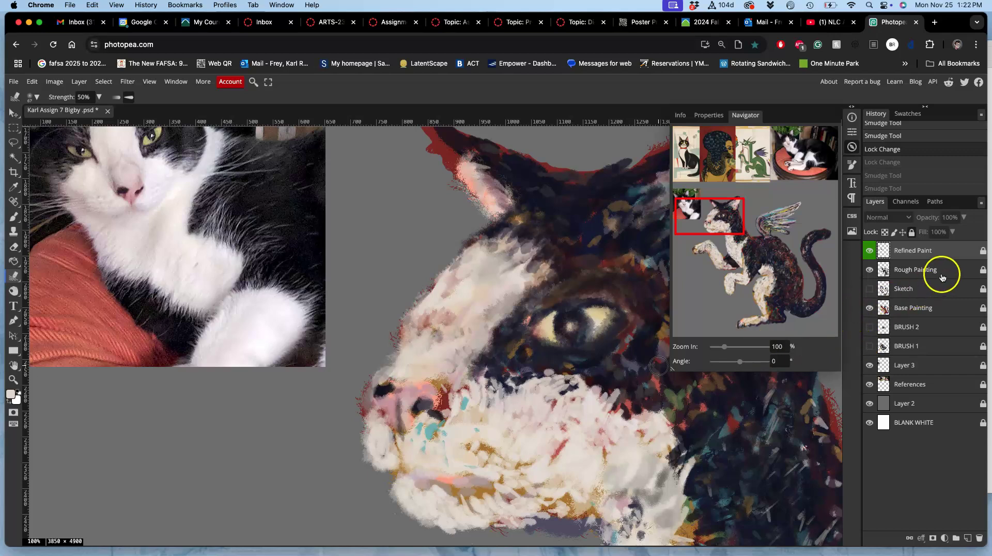
Unlock the Refined Paint layer and paint over the red tip of the far ear with the Brush tool
{"action": "left_click", "coordinate": [911, 232]}
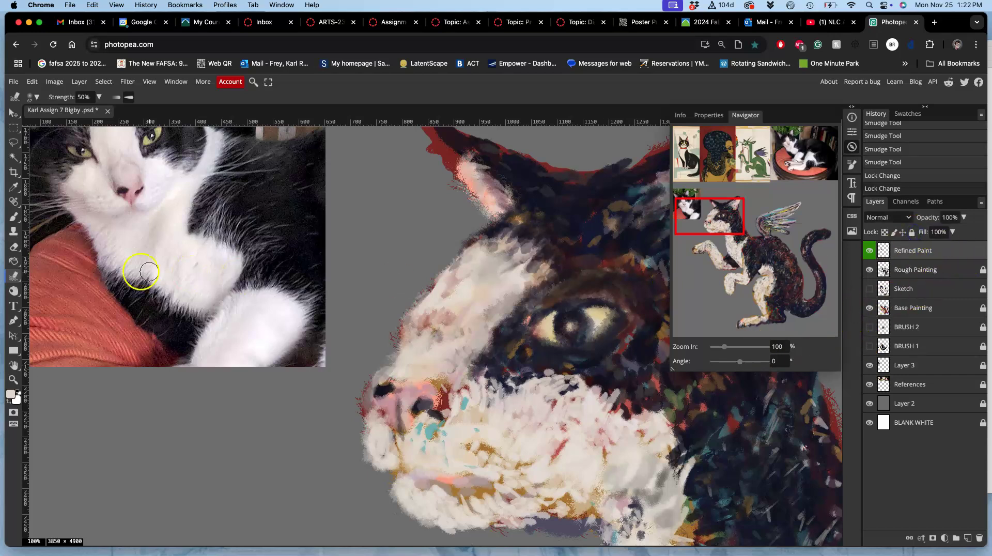
{"action": "left_click", "coordinate": [14, 217]}
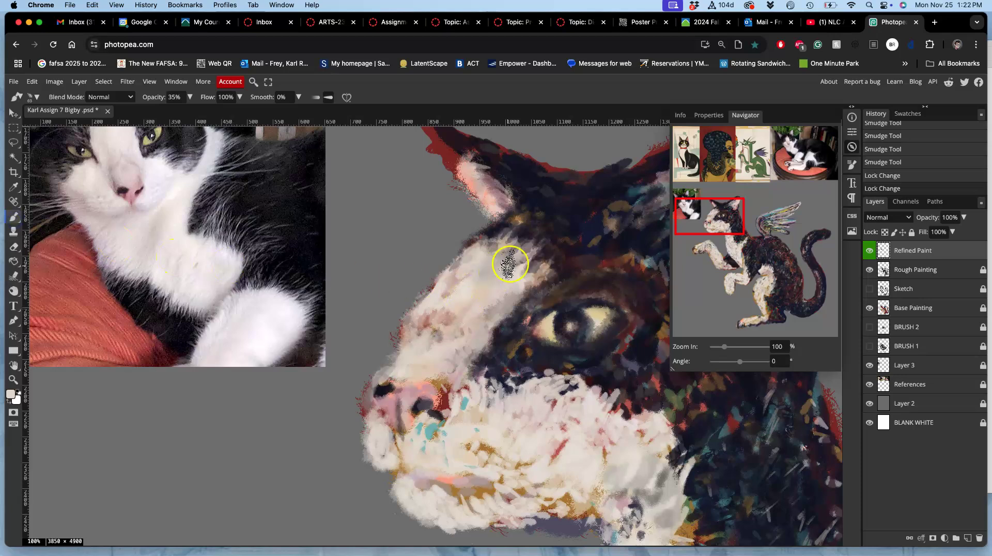
{"action": "mouse_move", "coordinate": [429, 279]}
{"action": "left_mouse_down"}
{"action": "mouse_move", "coordinate": [374, 328]}
{"action": "mouse_move", "coordinate": [380, 334]}
{"action": "left_mouse_up"}
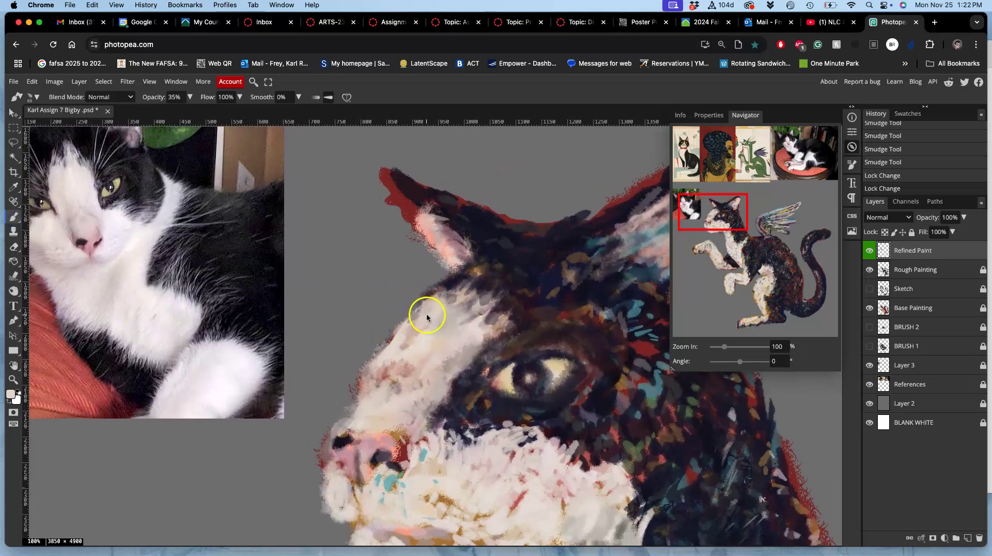
{"action": "left_click_drag", "start_coordinate": [725, 348], "coordinate": [722, 347]}
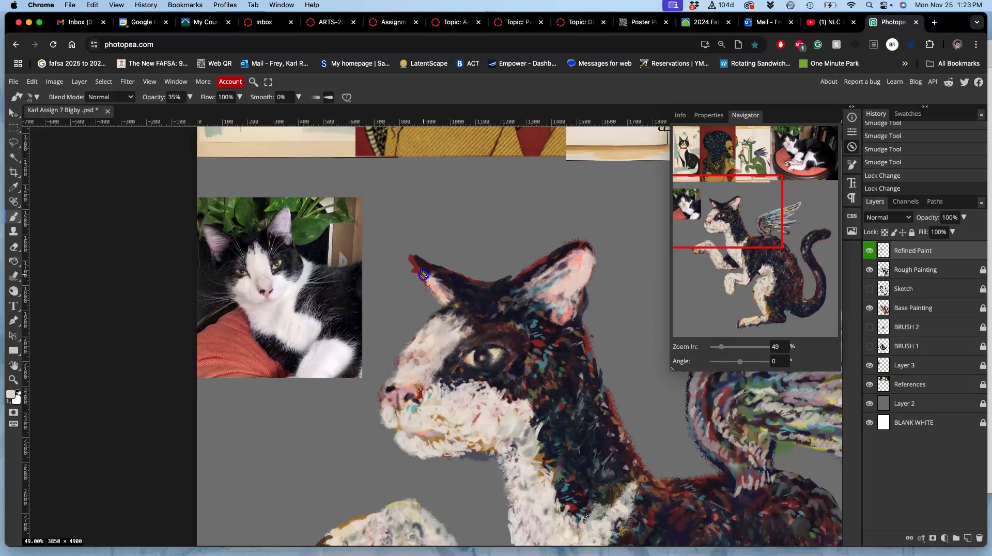
{"action": "left_click_drag", "start_coordinate": [425, 272], "coordinate": [419, 268]}
{"action": "left_click_drag", "start_coordinate": [418, 268], "coordinate": [416, 265]}
{"action": "left_click_drag", "start_coordinate": [416, 269], "coordinate": [422, 279]}
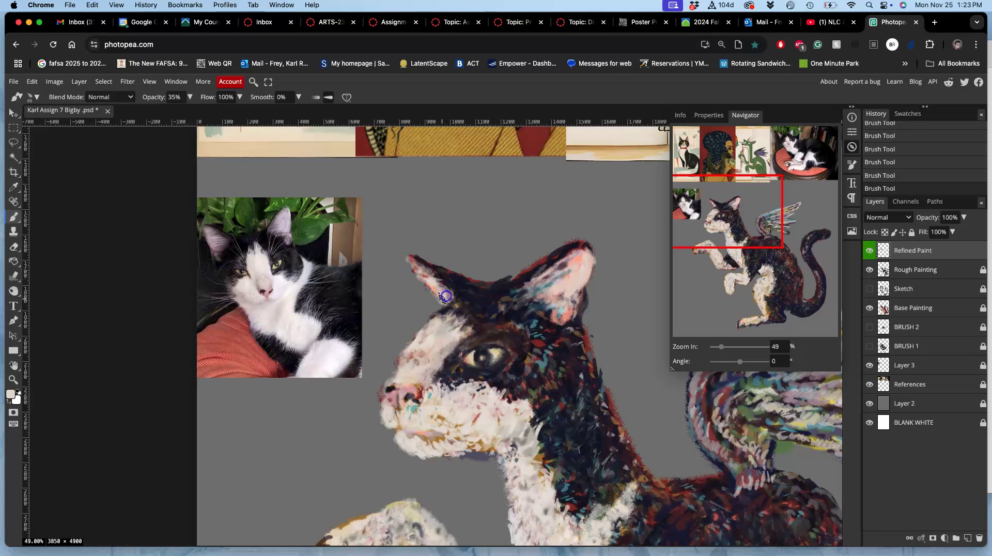
Paint the base of the far ear and the front outline of the forehead and nose bridge with sampled tones
{"action": "left_click_drag", "start_coordinate": [443, 301], "coordinate": [449, 304]}
{"action": "left_click", "coordinate": [449, 302], "text": "alt"}
{"action": "mouse_move", "coordinate": [423, 327]}
{"action": "left_mouse_down"}
{"action": "mouse_move", "coordinate": [395, 345]}
{"action": "mouse_move", "coordinate": [407, 360]}
{"action": "left_mouse_up"}
{"action": "left_click", "coordinate": [468, 359], "text": "alt"}
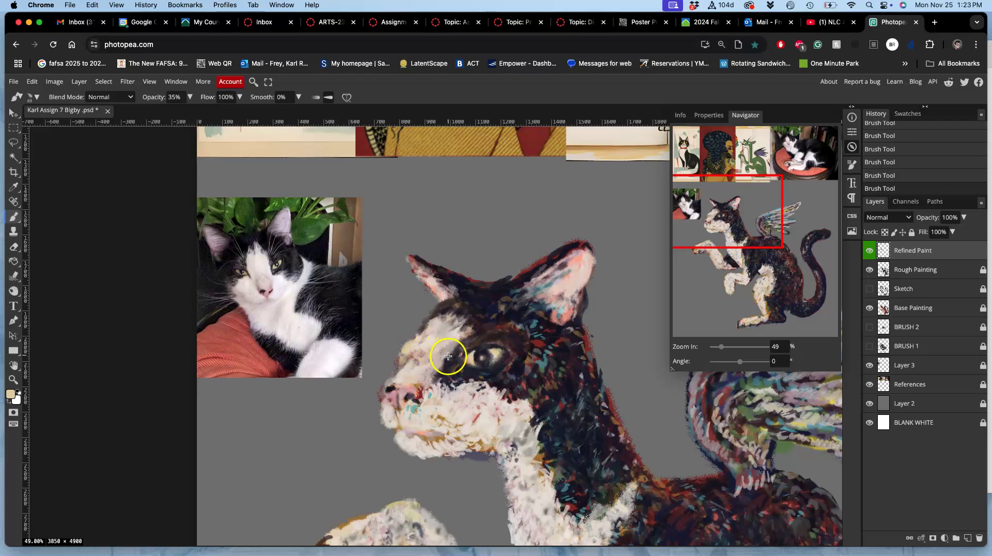
{"action": "left_click", "coordinate": [478, 341], "text": "alt"}
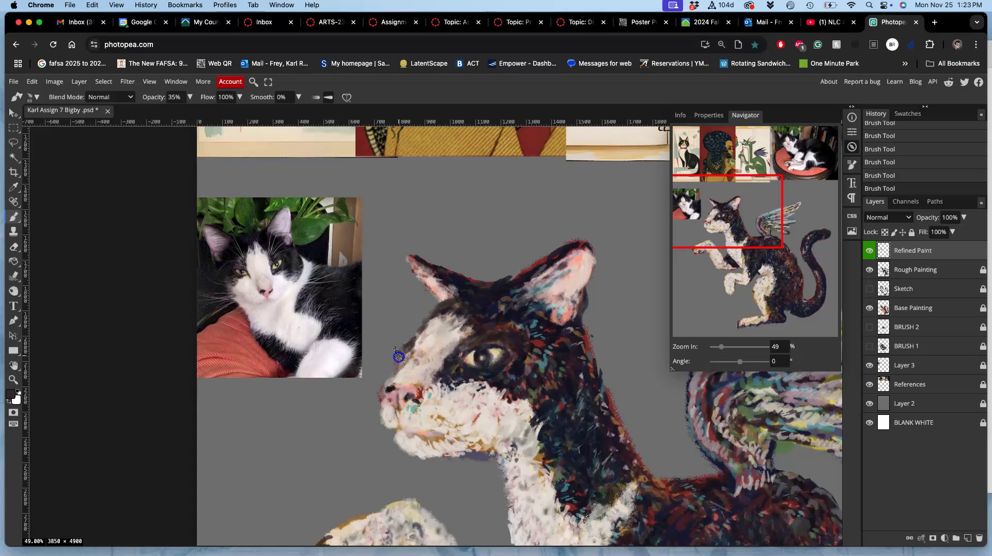
{"action": "left_click_drag", "start_coordinate": [407, 360], "coordinate": [400, 373]}
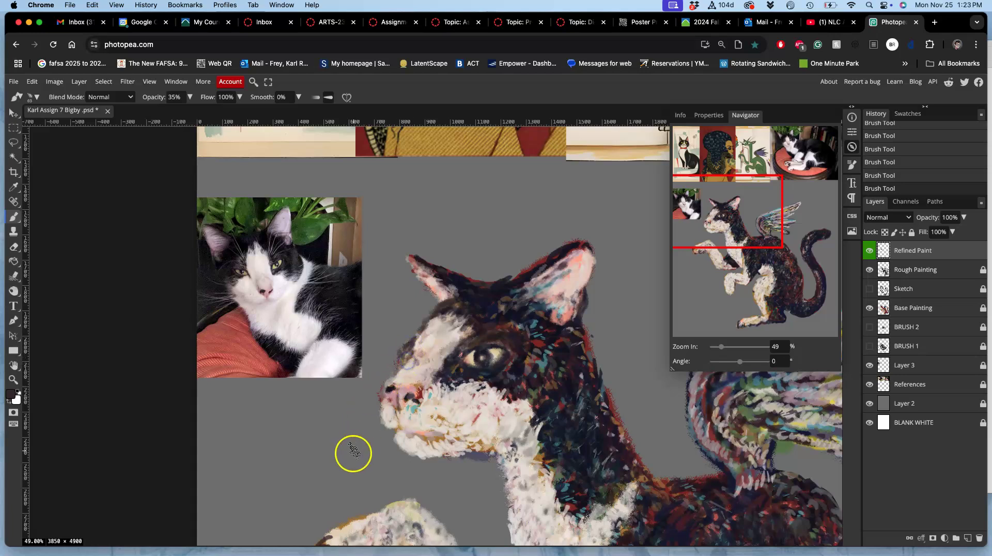
Sample dark fur tones around the inner corner of the eye
{"action": "left_click", "coordinate": [461, 369], "text": "alt"}
{"action": "left_click", "coordinate": [473, 369], "text": "alt"}
{"action": "left_click", "coordinate": [466, 357], "text": "alt"}
{"action": "left_click", "coordinate": [474, 356], "text": "alt"}
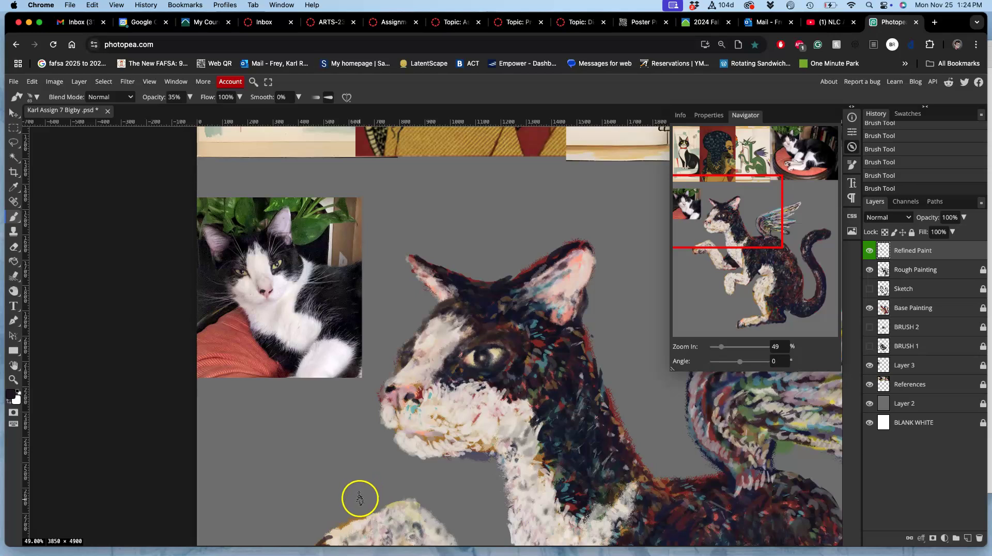
Paint the muzzle, upper cheek and cheek-to-neck edge with a light tone sampled beside the nose
{"action": "left_click", "coordinate": [399, 388], "text": "alt"}
{"action": "left_click_drag", "start_coordinate": [385, 409], "coordinate": [420, 428]}
{"action": "mouse_move", "coordinate": [382, 396]}
{"action": "left_mouse_down"}
{"action": "mouse_move", "coordinate": [398, 440]}
{"action": "mouse_move", "coordinate": [433, 444]}
{"action": "mouse_move", "coordinate": [458, 414]}
{"action": "mouse_move", "coordinate": [422, 391]}
{"action": "mouse_move", "coordinate": [464, 383]}
{"action": "left_mouse_up"}
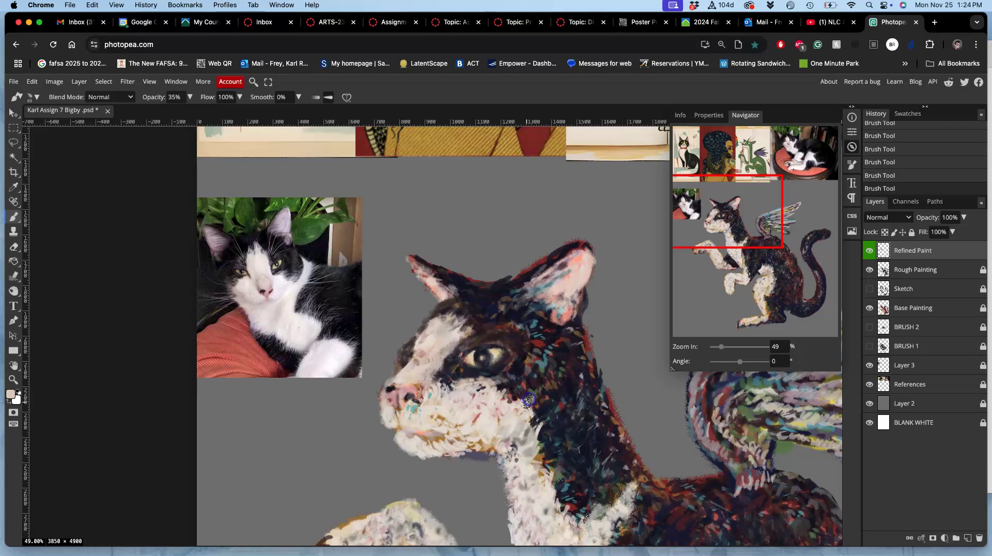
{"action": "mouse_move", "coordinate": [527, 420]}
{"action": "left_mouse_down"}
{"action": "mouse_move", "coordinate": [551, 401]}
{"action": "mouse_move", "coordinate": [567, 449]}
{"action": "mouse_move", "coordinate": [549, 453]}
{"action": "mouse_move", "coordinate": [539, 436]}
{"action": "left_mouse_up"}
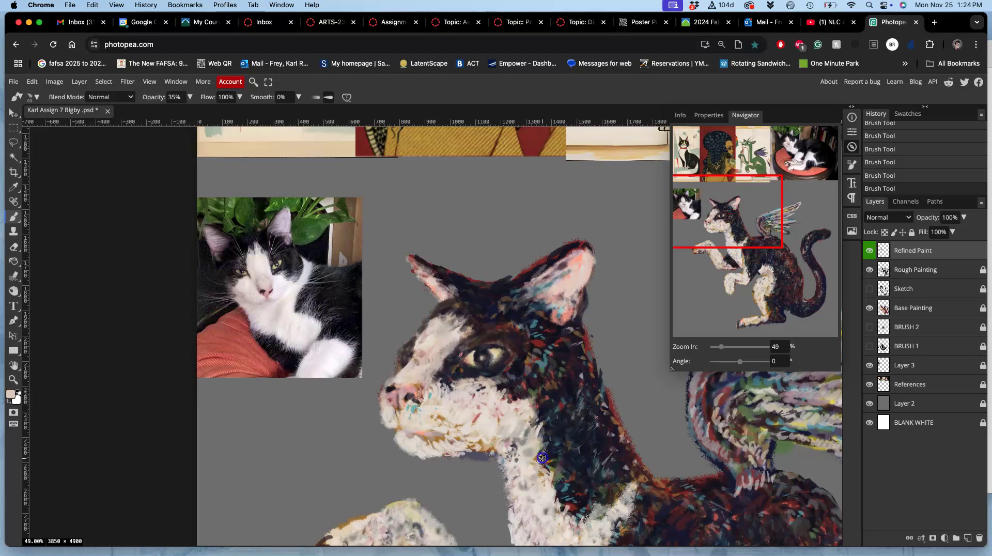
Touch up the mouth line and chin with red, ochre and cream tones sampled from the muzzle
{"action": "left_click", "coordinate": [473, 413], "text": "alt"}
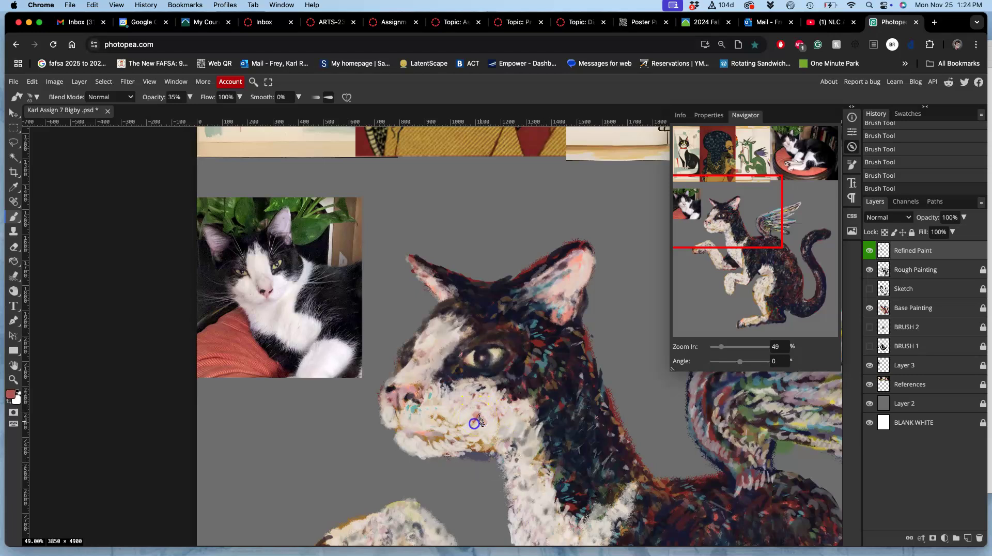
{"action": "left_click", "coordinate": [483, 416], "text": "alt"}
{"action": "left_click", "coordinate": [443, 433], "text": "alt"}
{"action": "left_click", "coordinate": [420, 442], "text": "alt"}
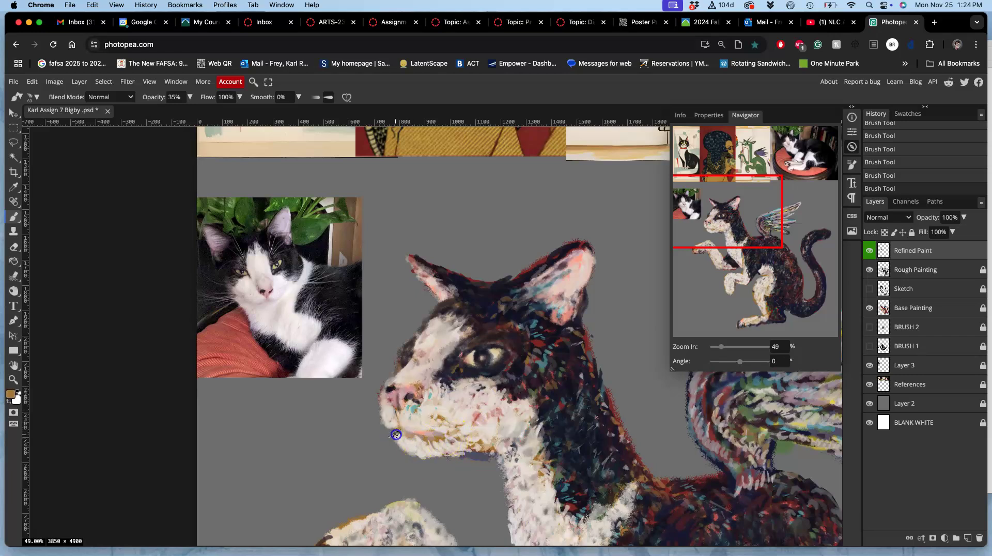
{"action": "left_click", "coordinate": [439, 418], "text": "alt"}
{"action": "left_click", "coordinate": [407, 441]}
Choose the 76 px brush preset, shrink it, sample white from the reference cat photo and try whiskers from the cheek across the neck
{"action": "left_click", "coordinate": [37, 97]}
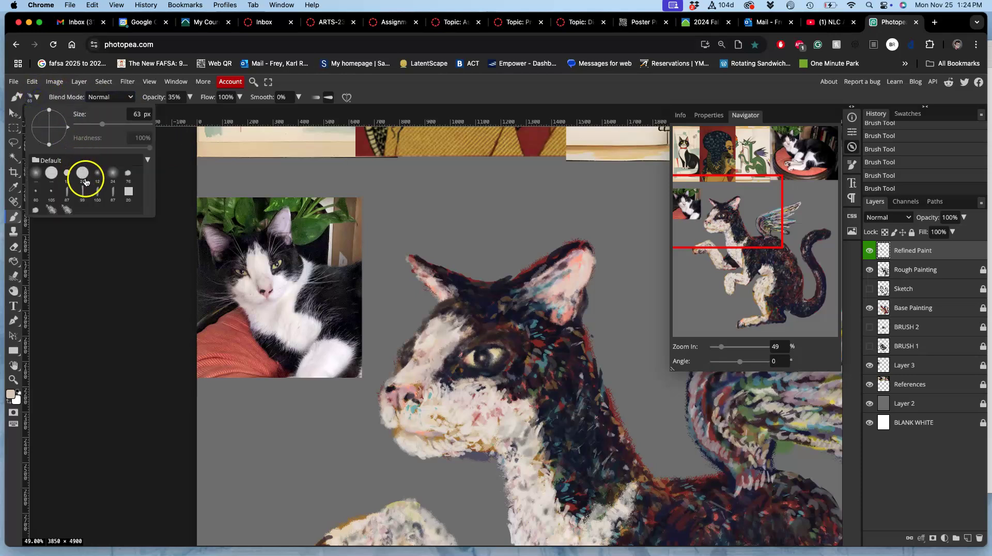
{"action": "left_click", "coordinate": [128, 174]}
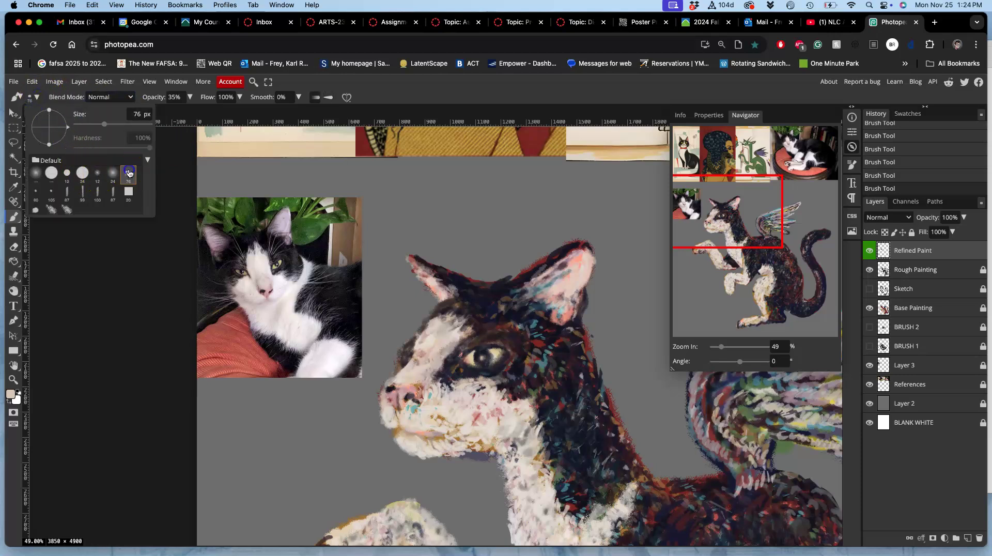
{"action": "left_click_drag", "start_coordinate": [73, 126], "coordinate": [85, 127]}
{"action": "left_click", "coordinate": [329, 98]}
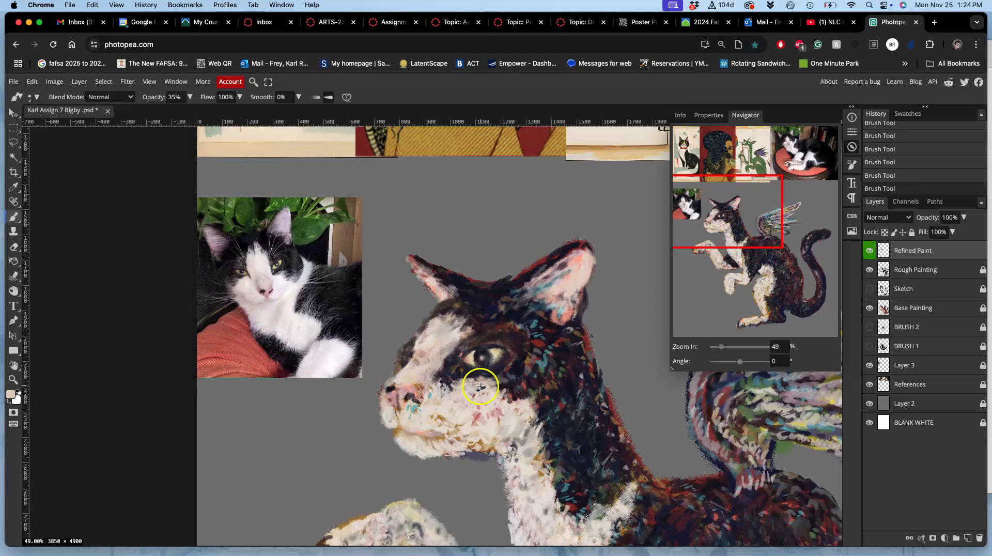
{"action": "left_click", "coordinate": [280, 290], "text": "alt"}
{"action": "mouse_move", "coordinate": [508, 408]}
{"action": "left_mouse_down"}
{"action": "mouse_move", "coordinate": [653, 356]}
{"action": "mouse_move", "coordinate": [650, 384]}
{"action": "left_mouse_up"}
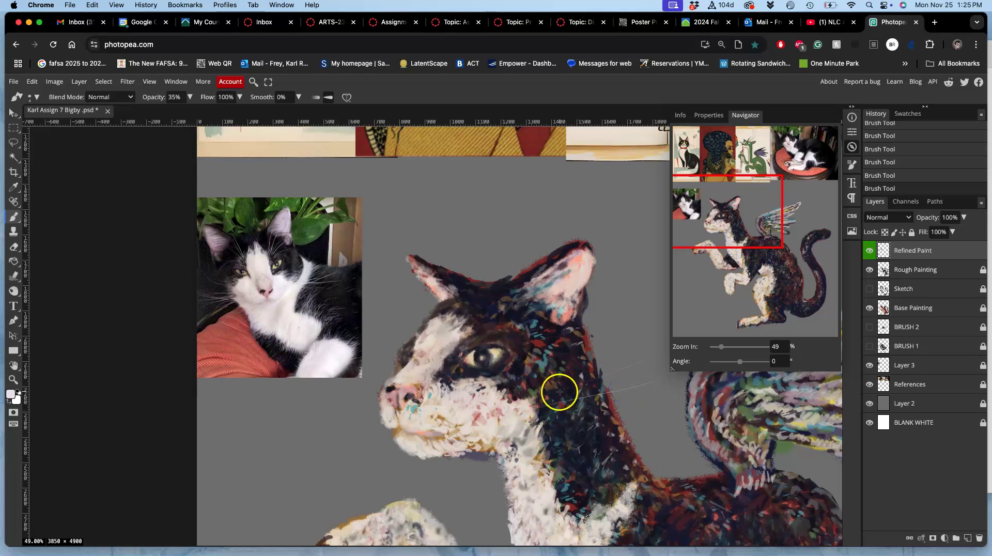
Undo the last whisker stroke, set the brush size to 11 px and draw long white whiskers rising above the near eye
{"action": "key", "text": "super+z"}
{"action": "left_click", "coordinate": [36, 97]}
{"action": "left_click", "coordinate": [86, 125]}
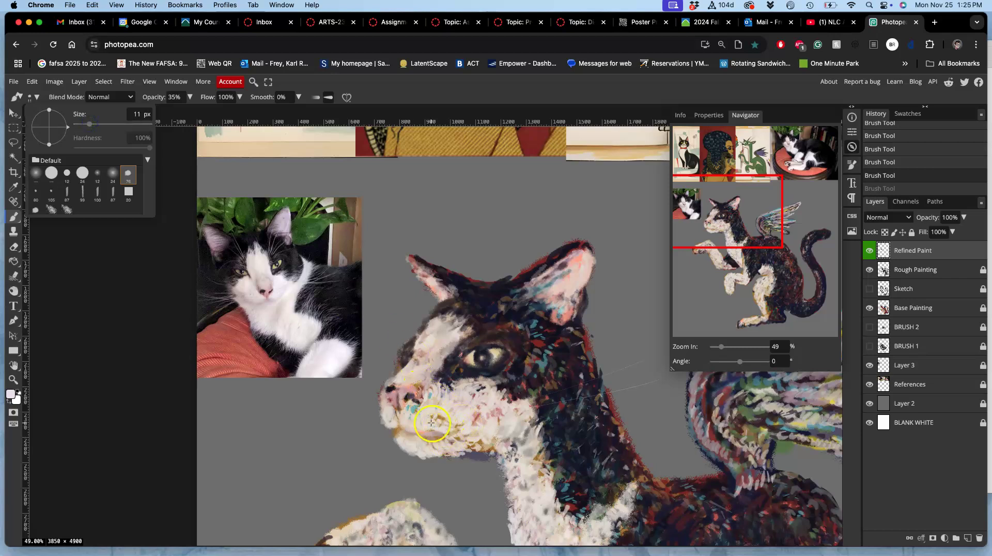
{"action": "mouse_move", "coordinate": [479, 329]}
{"action": "left_mouse_down"}
{"action": "mouse_move", "coordinate": [516, 242]}
{"action": "mouse_move", "coordinate": [518, 267]}
{"action": "left_mouse_up"}
{"action": "left_click_drag", "start_coordinate": [491, 329], "coordinate": [532, 273]}
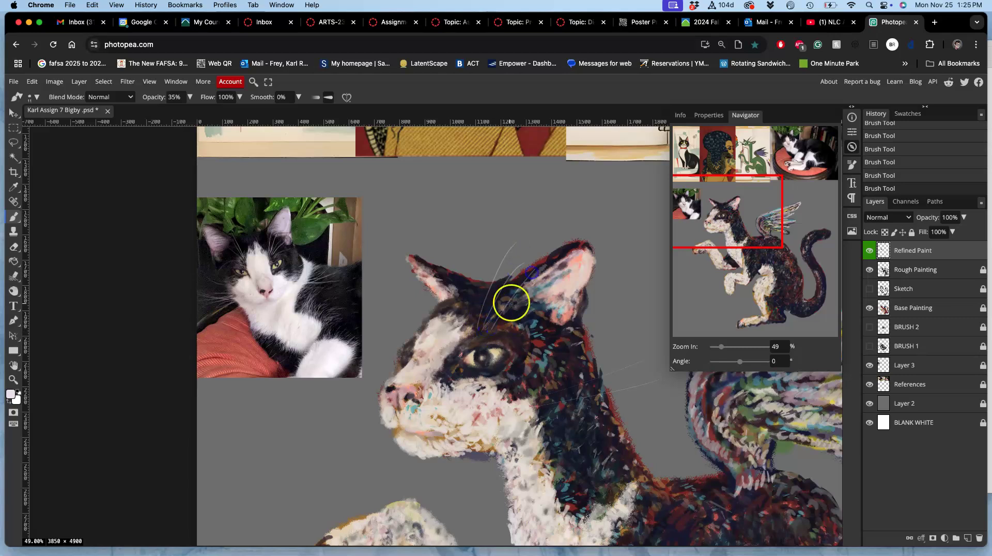
{"action": "left_click_drag", "start_coordinate": [488, 326], "coordinate": [539, 268]}
{"action": "mouse_move", "coordinate": [481, 328]}
{"action": "left_mouse_down"}
{"action": "mouse_move", "coordinate": [491, 290]}
{"action": "mouse_move", "coordinate": [522, 261]}
{"action": "left_mouse_up"}
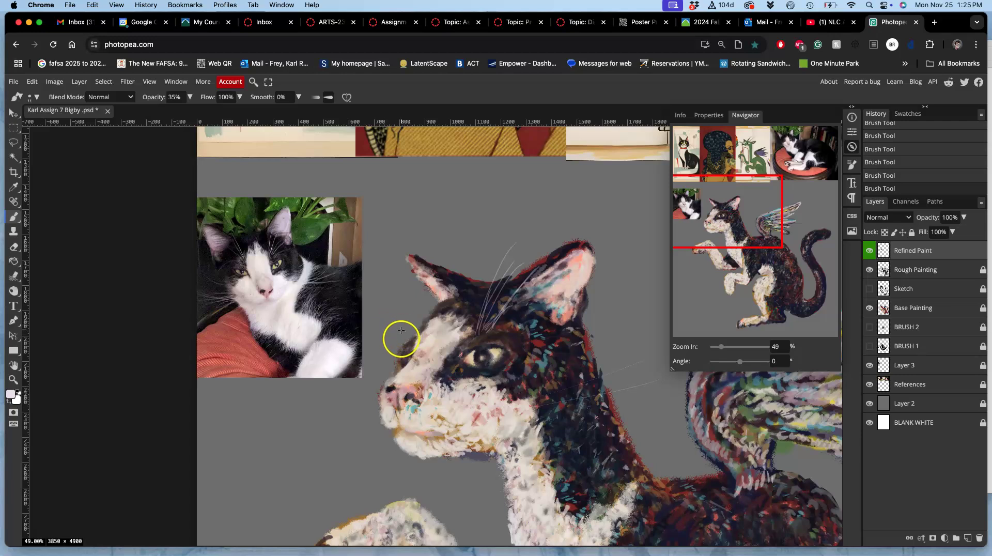
Draw thin white whiskers above the far brow and outward from the front of the muzzle
{"action": "mouse_move", "coordinate": [414, 334]}
{"action": "left_mouse_down"}
{"action": "mouse_move", "coordinate": [412, 303]}
{"action": "mouse_move", "coordinate": [421, 334]}
{"action": "mouse_move", "coordinate": [381, 265]}
{"action": "mouse_move", "coordinate": [413, 342]}
{"action": "mouse_move", "coordinate": [405, 275]}
{"action": "left_mouse_up"}
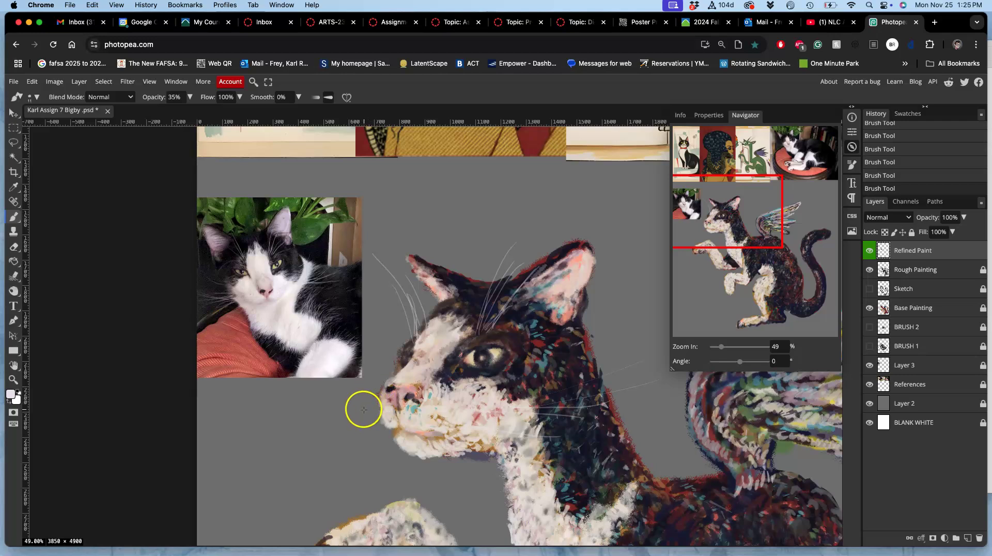
{"action": "left_click_drag", "start_coordinate": [381, 407], "coordinate": [310, 396]}
{"action": "left_click_drag", "start_coordinate": [391, 429], "coordinate": [332, 460]}
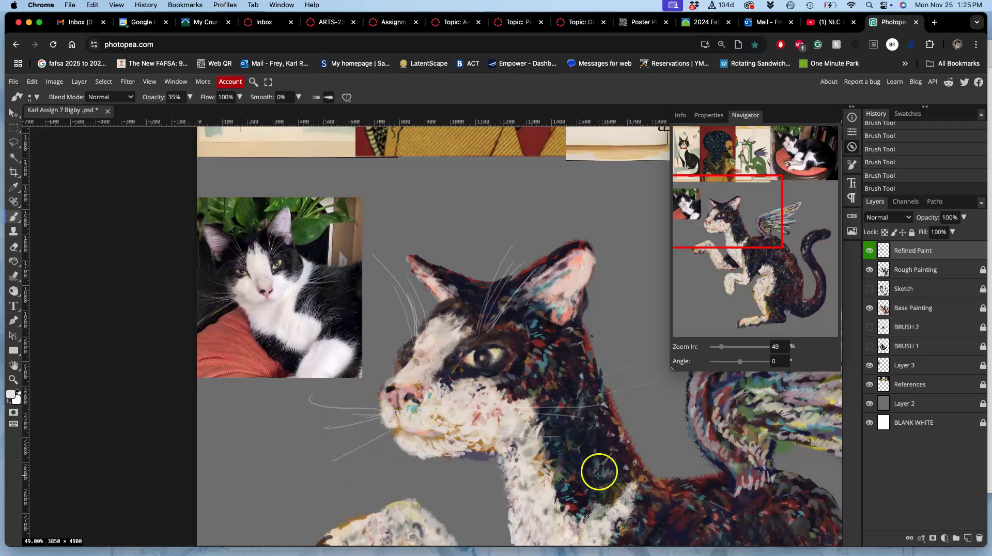
Undo all the whisker strokes on the brows, cheek and muzzle
{"action": "key", "text": "super+z"}
{"action": "key", "text": "super+z"}
{"action": "key", "text": "super+z"}
{"action": "key", "text": "super+z"}
{"action": "key", "text": "super+z"}
{"action": "key", "text": "super+z"}
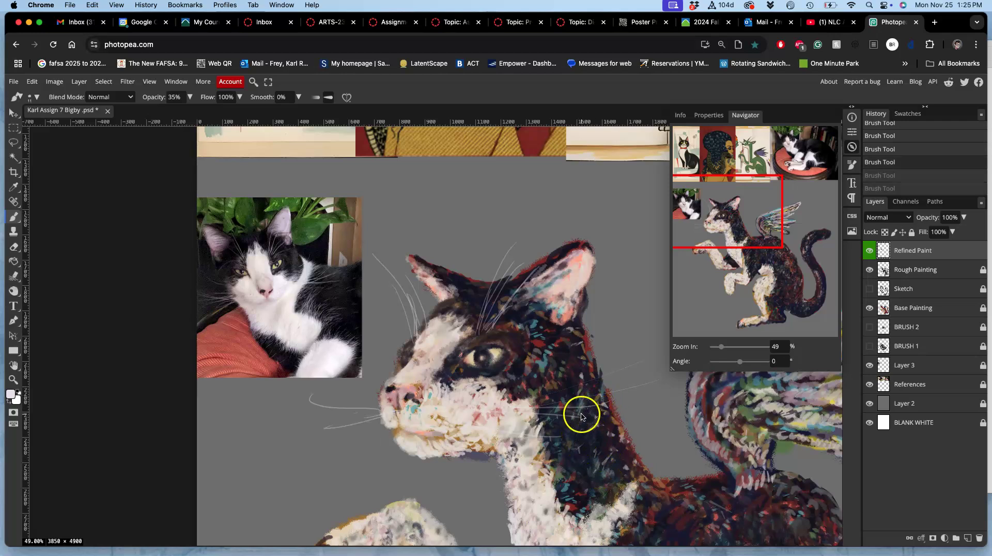
{"action": "key", "text": "super+z"}
{"action": "key", "text": "super+z"}
{"action": "key", "text": "super+z"}
{"action": "key", "text": "super+z"}
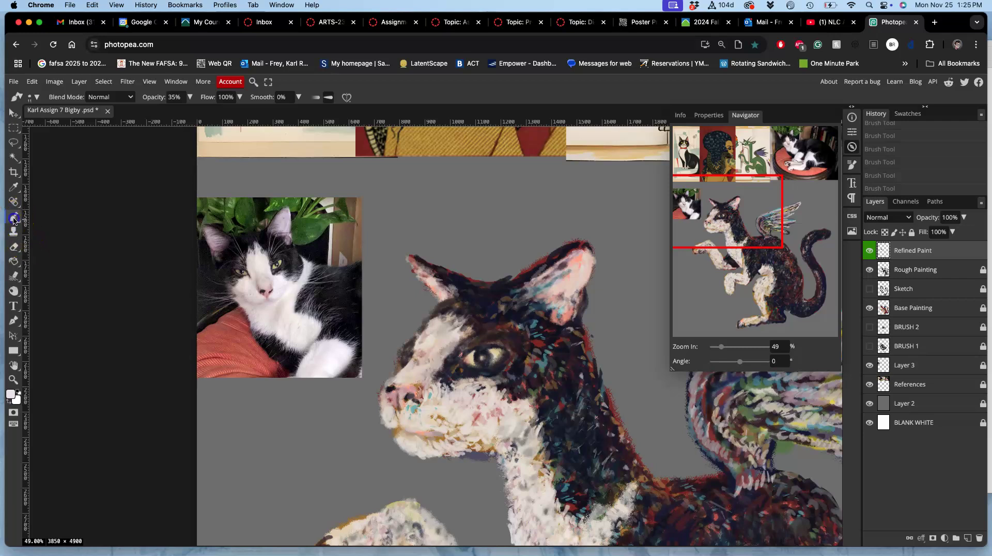
Switch back to the custom textured brush preset, undo a test dab on the cheek and reduce the brush size
{"action": "left_click", "coordinate": [34, 97]}
{"action": "left_click", "coordinate": [68, 209]}
{"action": "left_click", "coordinate": [505, 385]}
{"action": "key", "text": "super+z"}
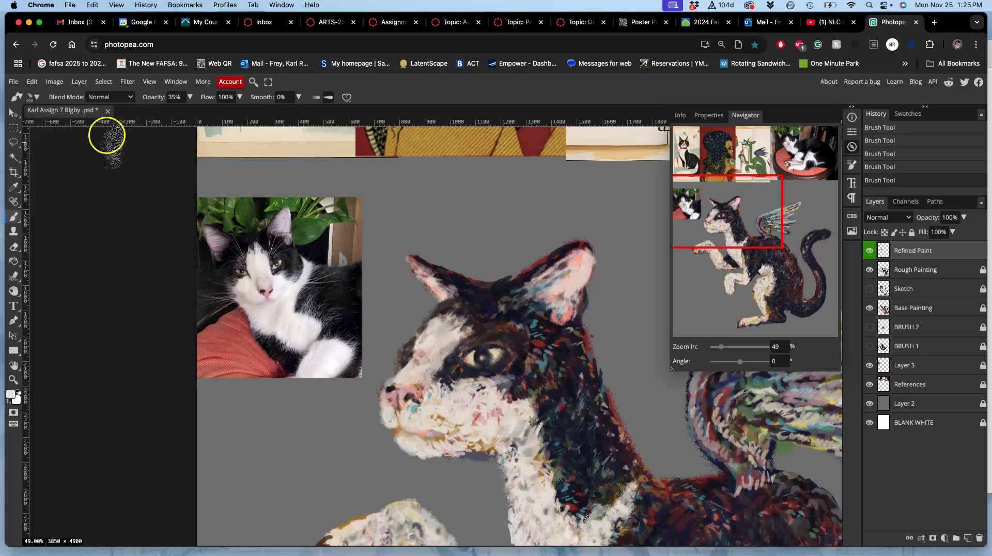
{"action": "left_click", "coordinate": [37, 96]}
{"action": "left_click_drag", "start_coordinate": [101, 124], "coordinate": [100, 125]}
Paint the area beneath and behind the eye with tones sampled from the surrounding fur
{"action": "mouse_move", "coordinate": [509, 384]}
{"action": "left_mouse_down"}
{"action": "mouse_move", "coordinate": [494, 381]}
{"action": "mouse_move", "coordinate": [502, 372]}
{"action": "mouse_move", "coordinate": [507, 383]}
{"action": "mouse_move", "coordinate": [476, 380]}
{"action": "left_mouse_up"}
{"action": "left_click", "coordinate": [517, 370], "text": "alt"}
{"action": "left_click", "coordinate": [510, 362], "text": "alt"}
{"action": "left_click", "coordinate": [533, 342], "text": "alt"}
{"action": "left_click_drag", "start_coordinate": [459, 371], "coordinate": [462, 376]}
{"action": "mouse_move", "coordinate": [540, 362]}
{"action": "left_mouse_down"}
{"action": "mouse_move", "coordinate": [502, 375]}
{"action": "mouse_move", "coordinate": [517, 360]}
{"action": "left_mouse_up"}
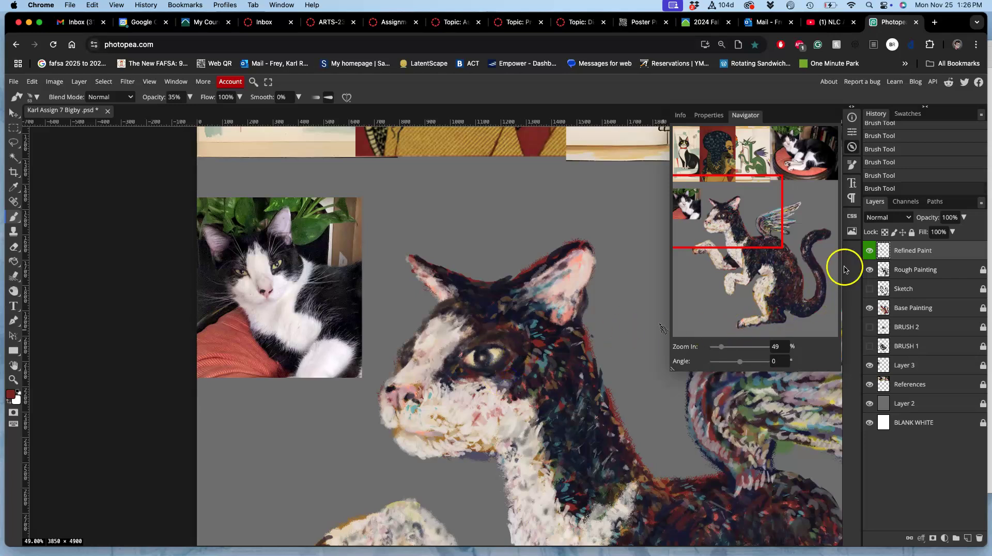
Toggle the visibility of the Refined Paint and Rough Painting layers to compare the head before and after refinement
{"action": "left_click", "coordinate": [869, 252]}
{"action": "left_click", "coordinate": [869, 252]}
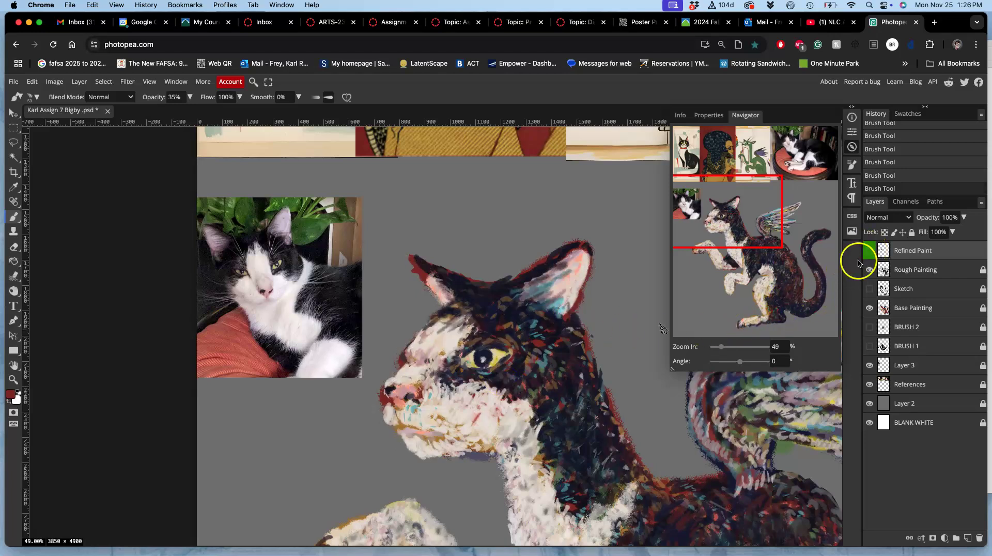
{"action": "left_click", "coordinate": [869, 252]}
{"action": "left_click", "coordinate": [870, 252]}
{"action": "left_click", "coordinate": [871, 269]}
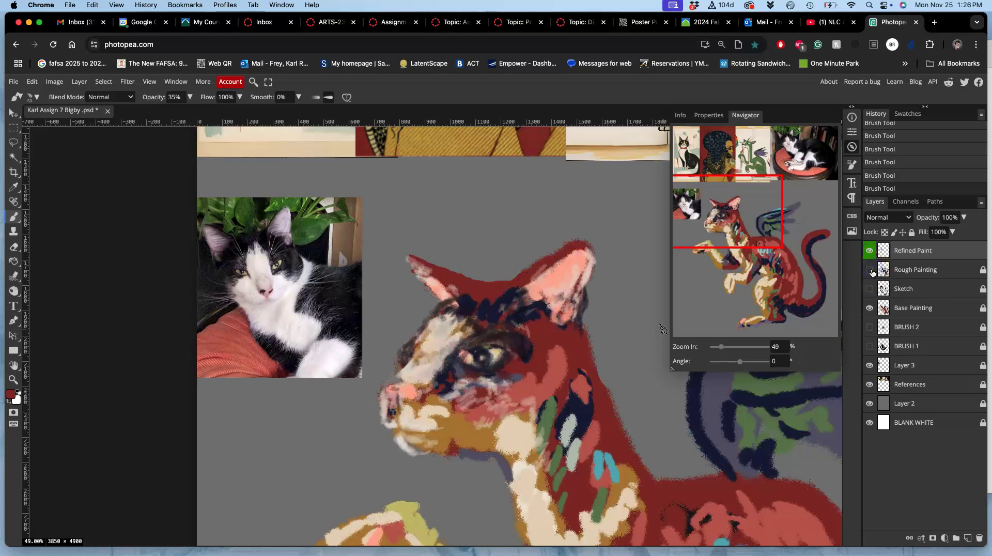
{"action": "left_click", "coordinate": [870, 252]}
{"action": "left_click", "coordinate": [871, 253]}
{"action": "left_click", "coordinate": [869, 252]}
{"action": "left_click", "coordinate": [870, 253]}
{"action": "left_click", "coordinate": [870, 270]}
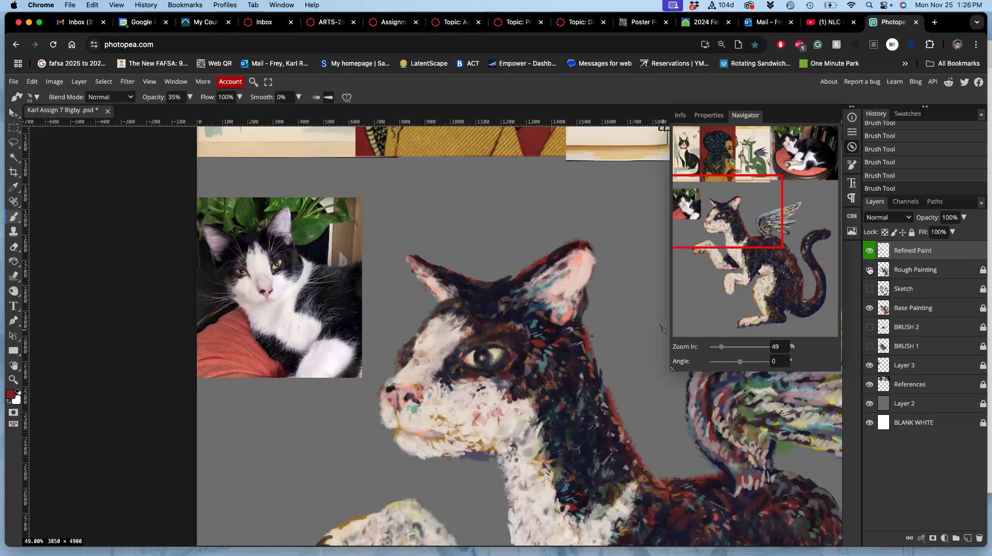
{"action": "left_click", "coordinate": [870, 252]}
{"action": "left_click", "coordinate": [873, 252]}
{"action": "left_click", "coordinate": [872, 254]}
{"action": "left_click", "coordinate": [873, 254]}
Paint the dark fur behind the eye and the pale cheek down to the throat with sampled tones
{"action": "left_click_drag", "start_coordinate": [545, 416], "coordinate": [535, 422]}
{"action": "left_click", "coordinate": [535, 364], "text": "alt"}
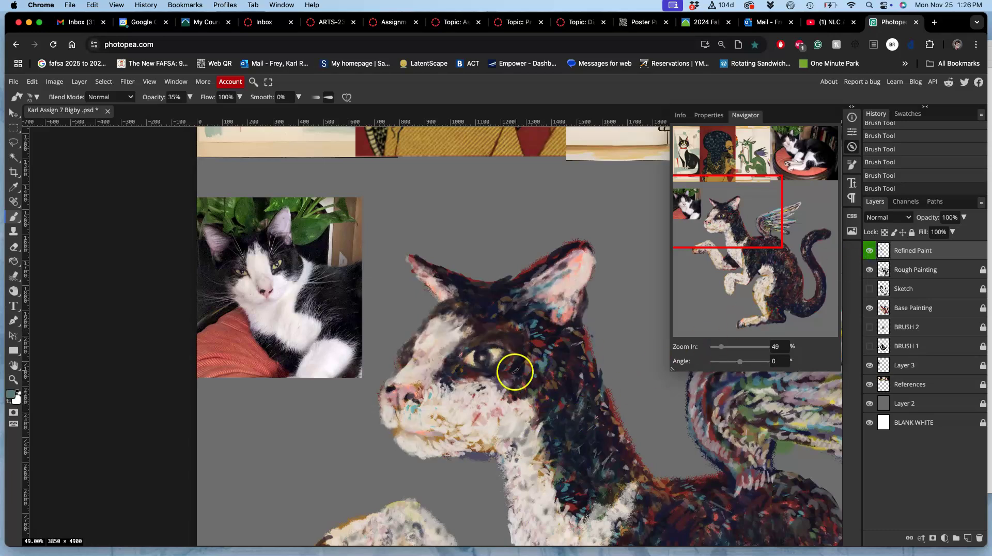
{"action": "left_click", "coordinate": [507, 333], "text": "alt"}
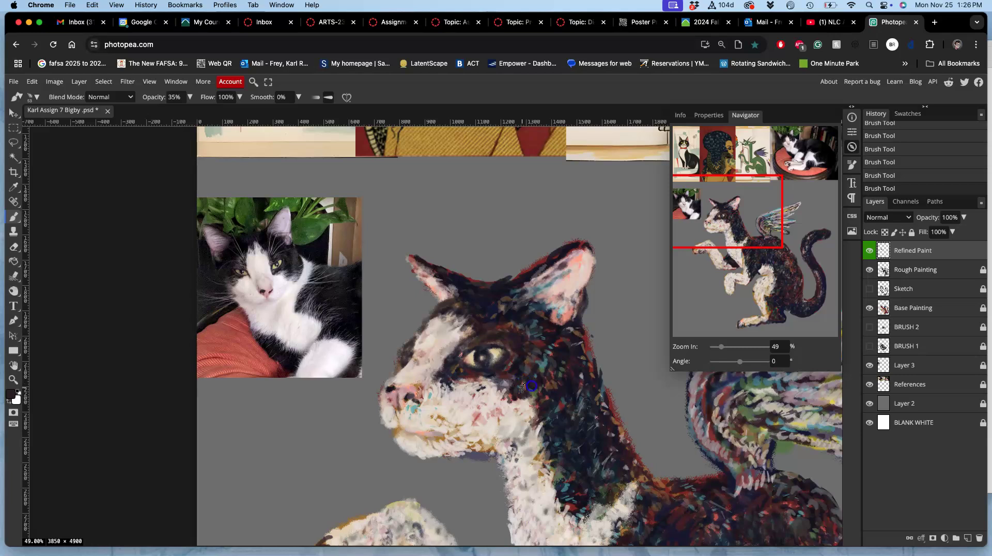
{"action": "left_click_drag", "start_coordinate": [546, 360], "coordinate": [500, 367]}
{"action": "left_click", "coordinate": [504, 411], "text": "alt"}
{"action": "left_click_drag", "start_coordinate": [503, 396], "coordinate": [509, 451]}
Try darkening the mouth line with a dark tone sampled below the eye, and undo the strokes
{"action": "left_click", "coordinate": [489, 373], "text": "alt"}
{"action": "mouse_move", "coordinate": [441, 434]}
{"action": "left_mouse_down"}
{"action": "mouse_move", "coordinate": [418, 441]}
{"action": "mouse_move", "coordinate": [403, 432]}
{"action": "left_mouse_up"}
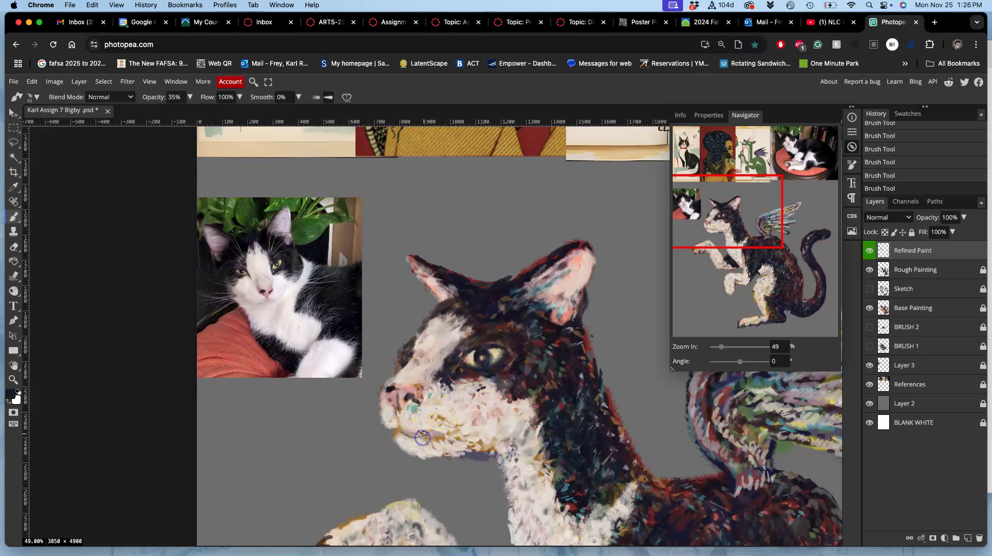
{"action": "key", "text": "super+z"}
{"action": "left_click_drag", "start_coordinate": [413, 433], "coordinate": [427, 439]}
{"action": "key", "text": "super+z"}
Sample light tones from the chin for painting beneath the mouth line
{"action": "left_click", "coordinate": [434, 442], "text": "alt"}
{"action": "left_click", "coordinate": [434, 438], "text": "alt"}
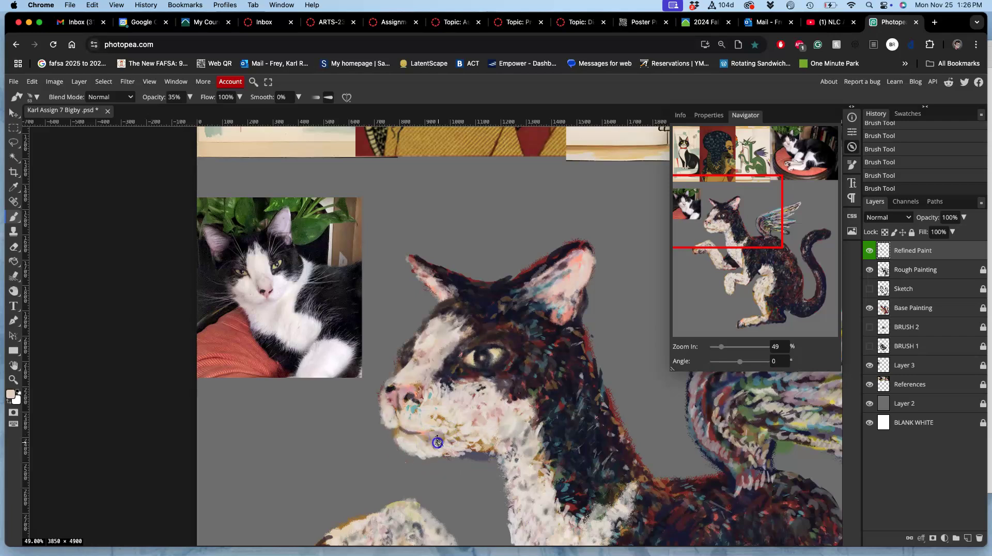